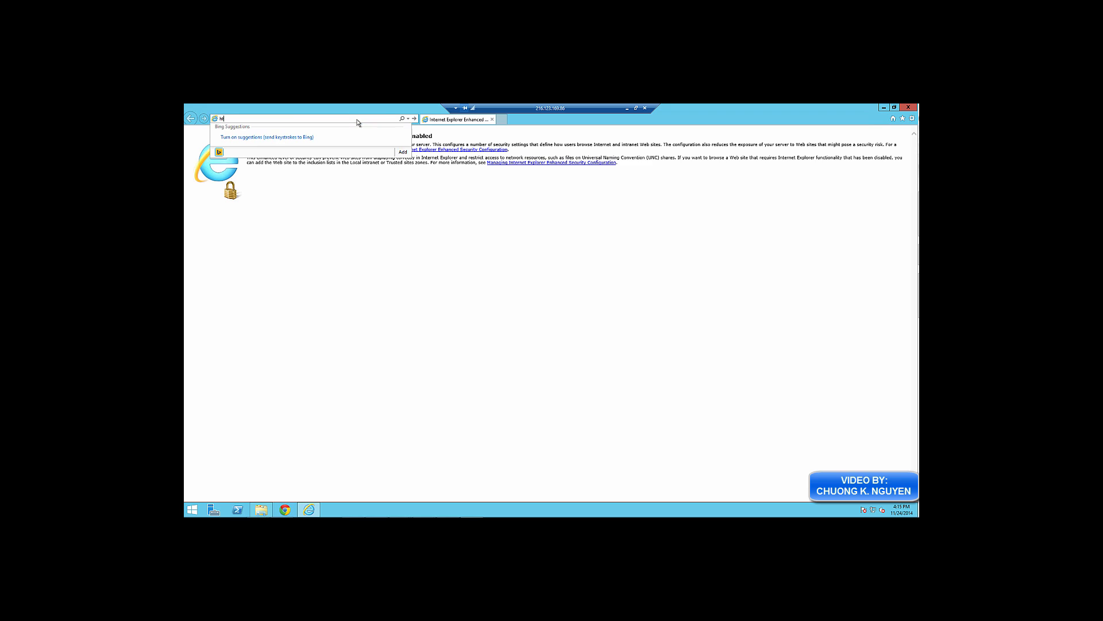
{"action": "type", "text": "://"}
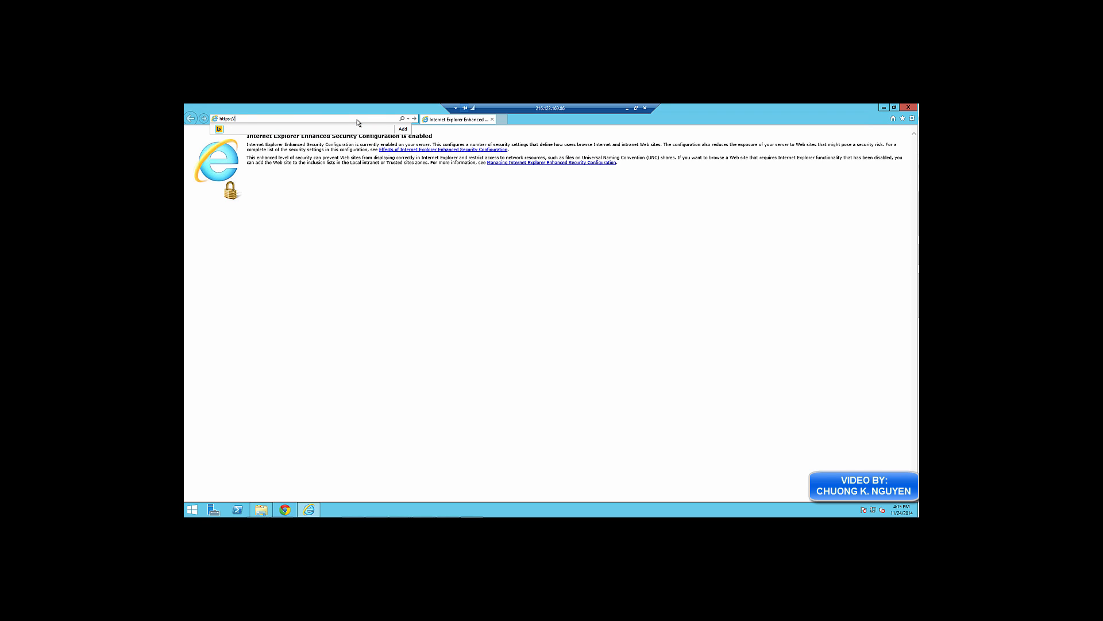
{"action": "type", "text": "ex2013"}
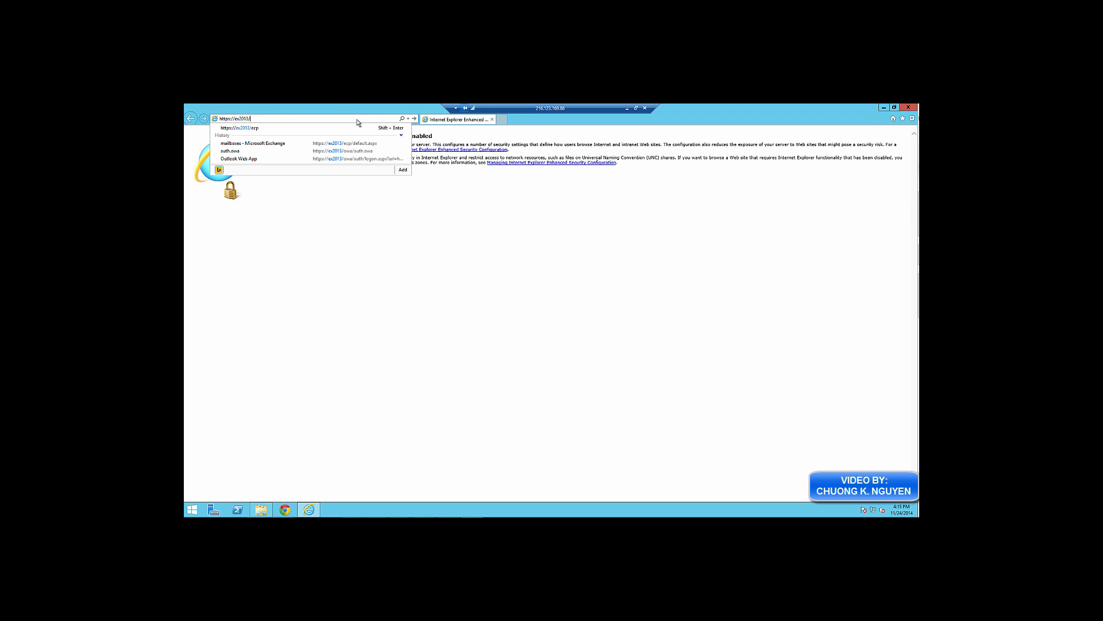
{"action": "type", "text": "/ecp"}
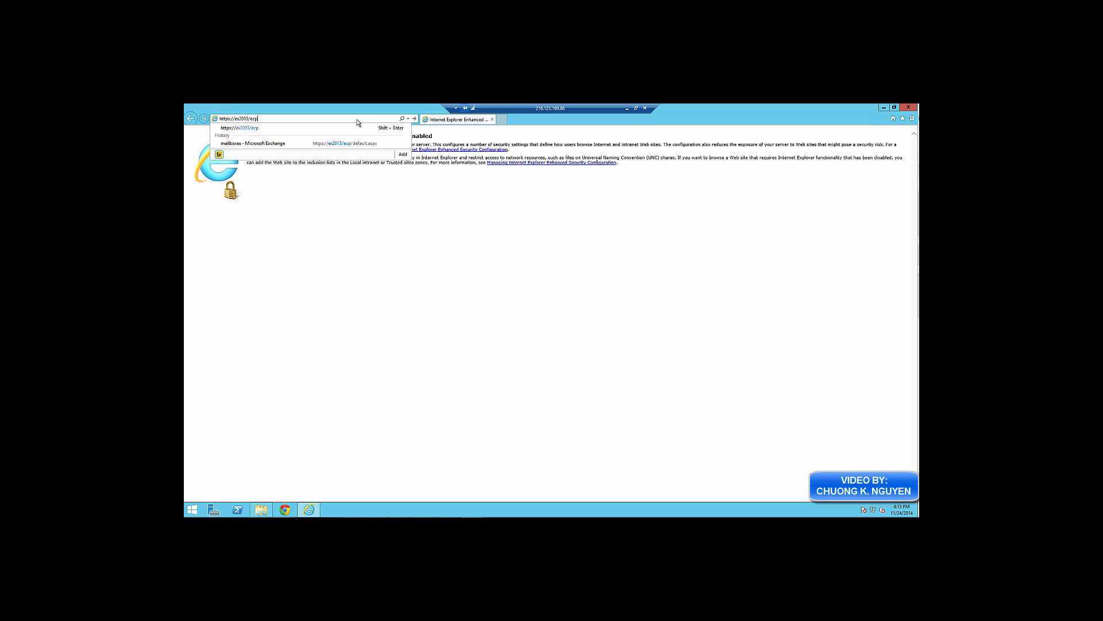
{"action": "key", "text": "Return"}
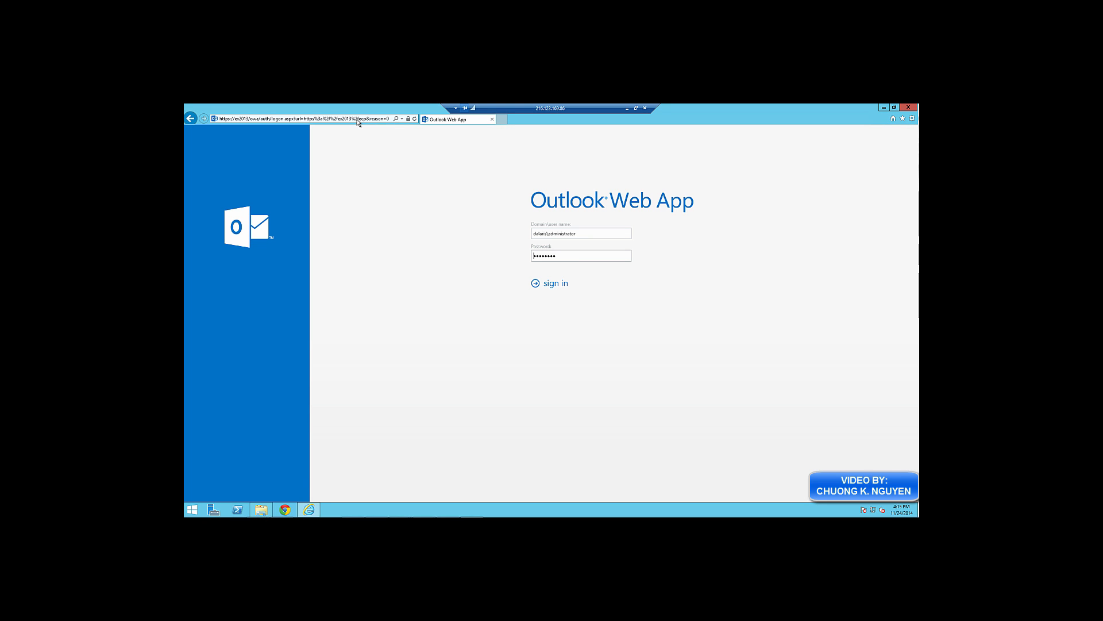
{"action": "left_click", "coordinate": [556, 285]}
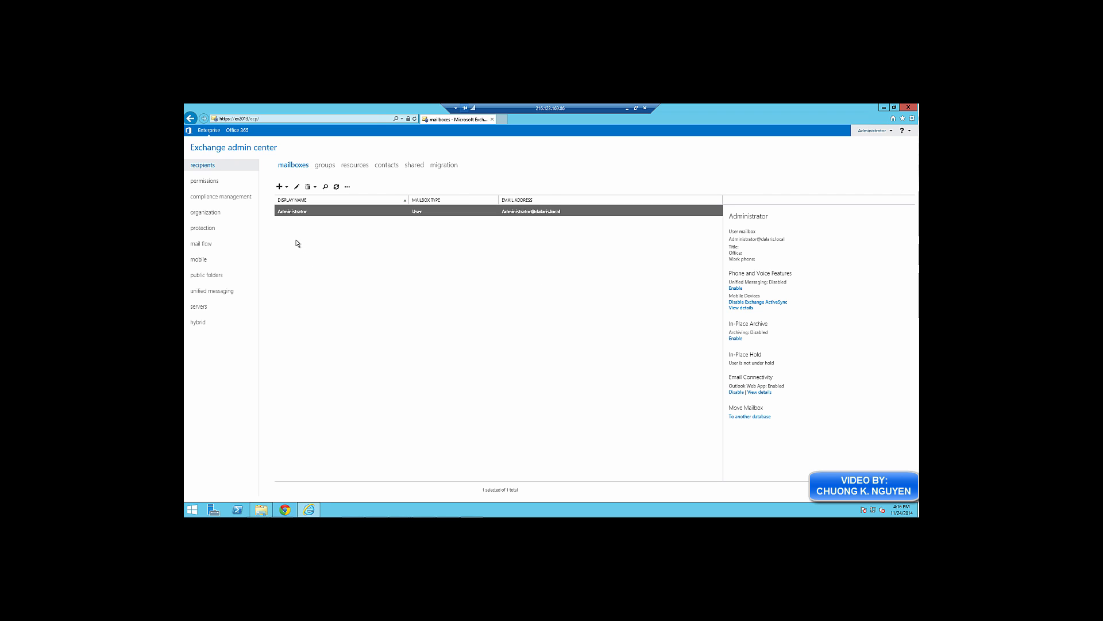
{"action": "left_click", "coordinate": [279, 187]}
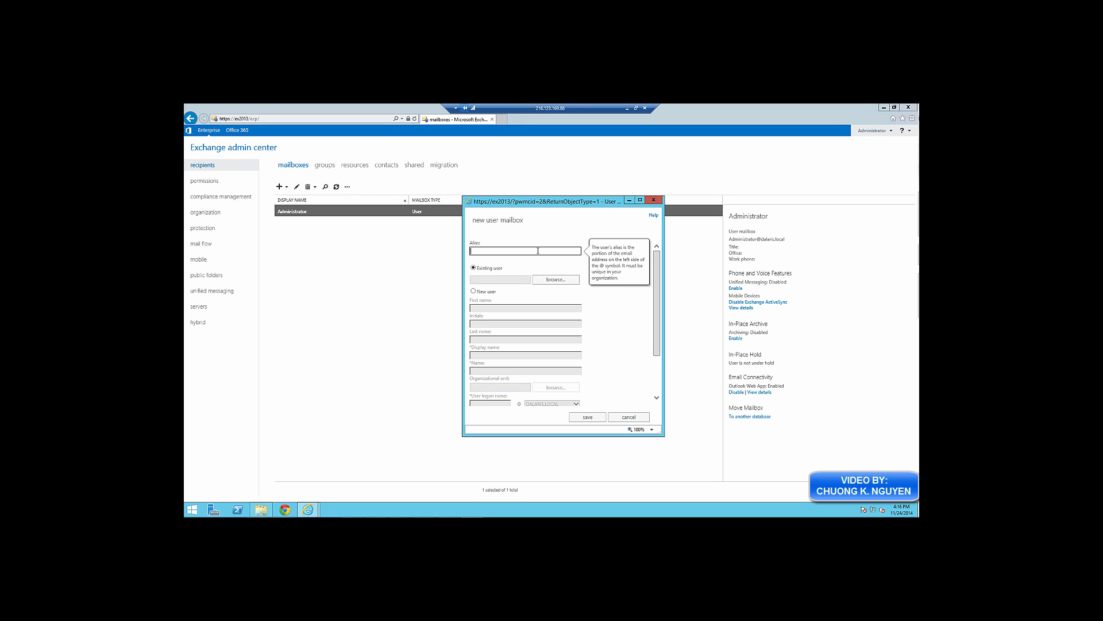
Give the new mailbox an alias, choose New user, and enter the user's first name
{"action": "type", "text": "chuong"}
{"action": "left_click", "coordinate": [635, 311]}
{"action": "left_click", "coordinate": [474, 291]}
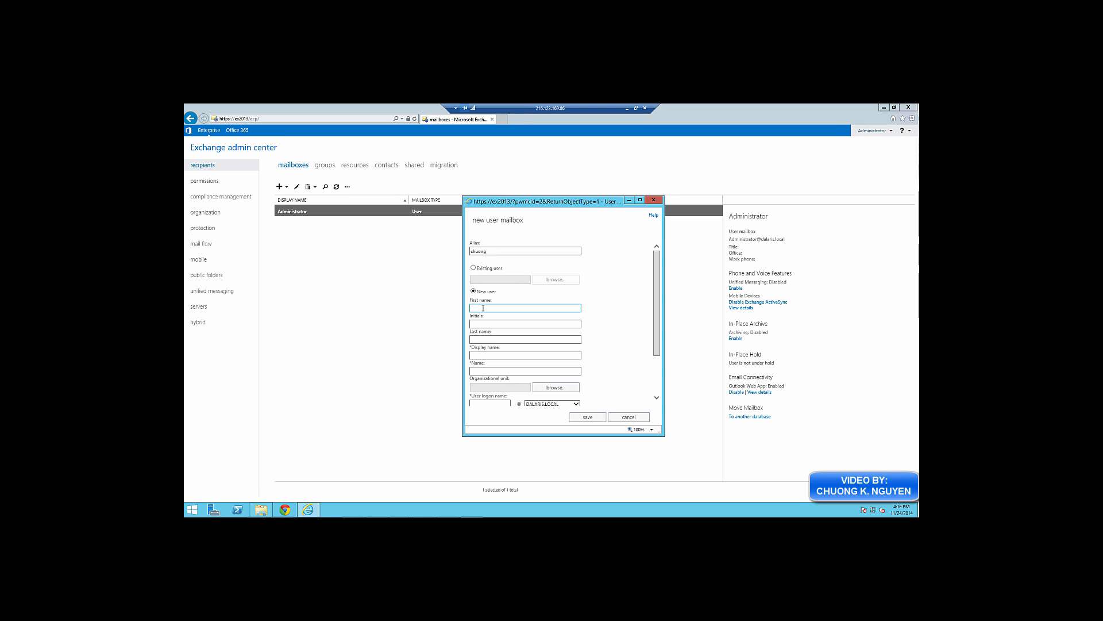
{"action": "left_click", "coordinate": [484, 309]}
{"action": "type", "text": "Chuong"}
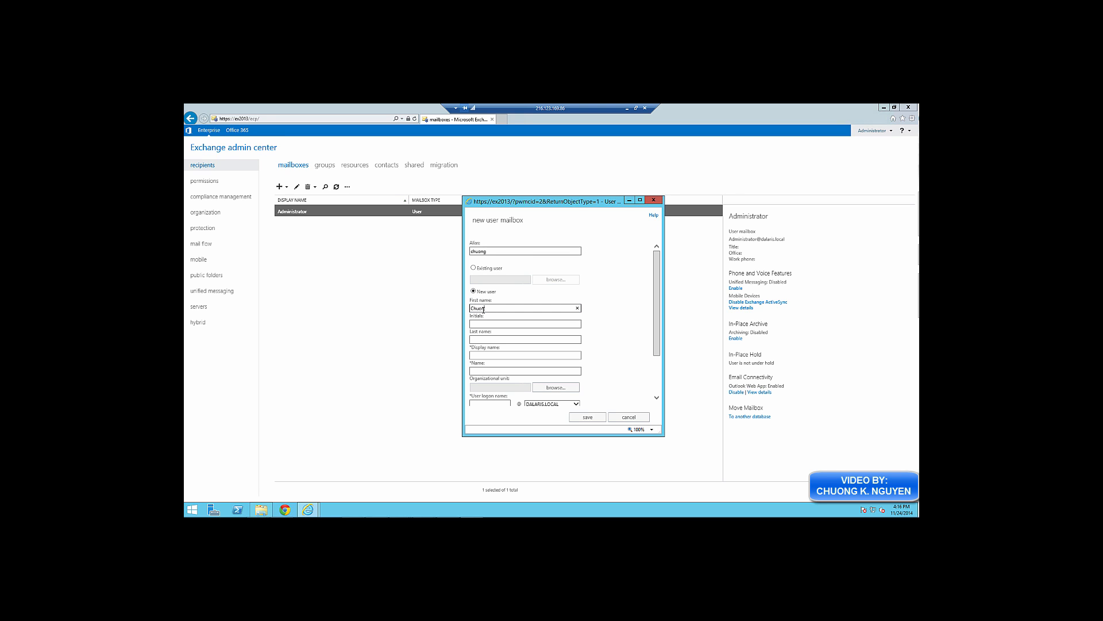
{"action": "key", "text": "Tab"}
{"action": "key", "text": "Tab"}
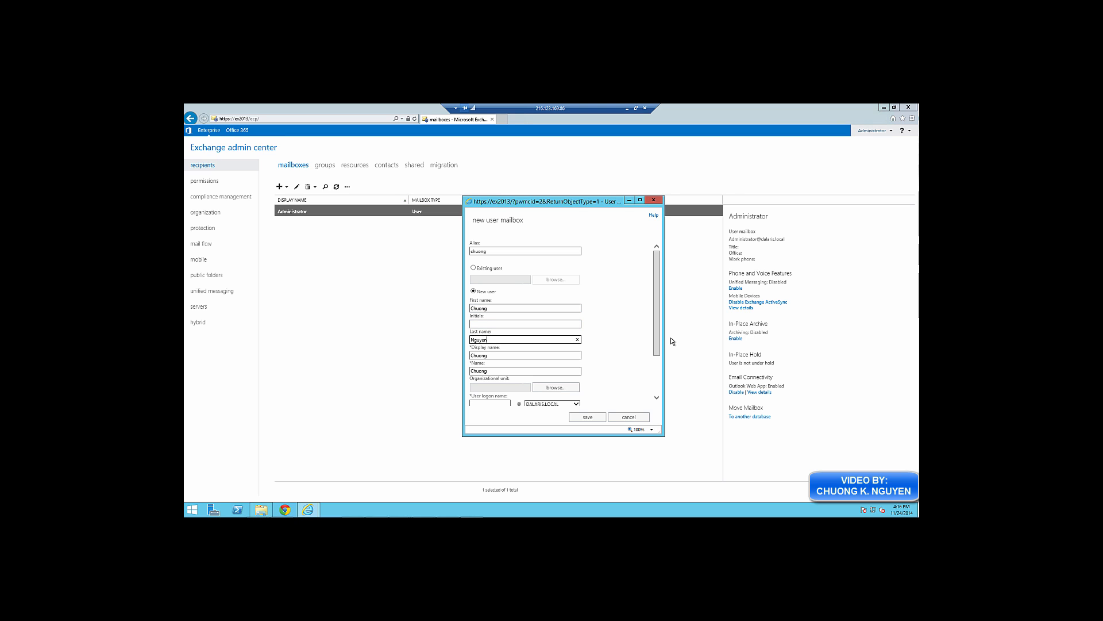
{"action": "left_click_drag", "start_coordinate": [656, 349], "coordinate": [656, 387]}
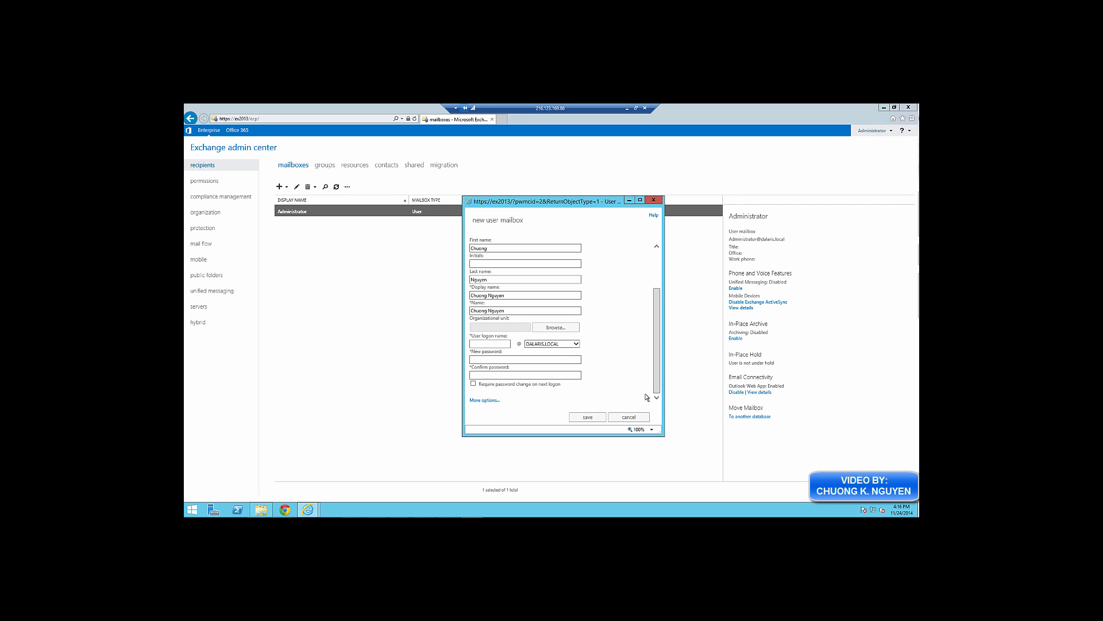
Enter the user's logon name and the account password twice, then save the mailbox
{"action": "left_click", "coordinate": [506, 343]}
{"action": "type", "text": "chu"}
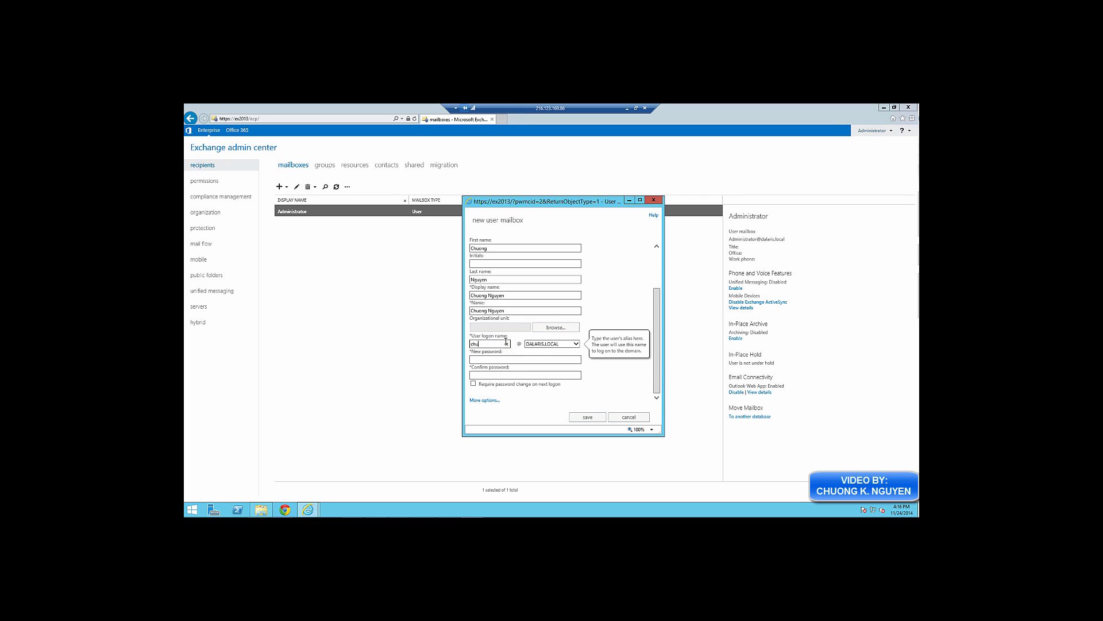
{"action": "type", "text": "ong"}
{"action": "left_click", "coordinate": [477, 359]}
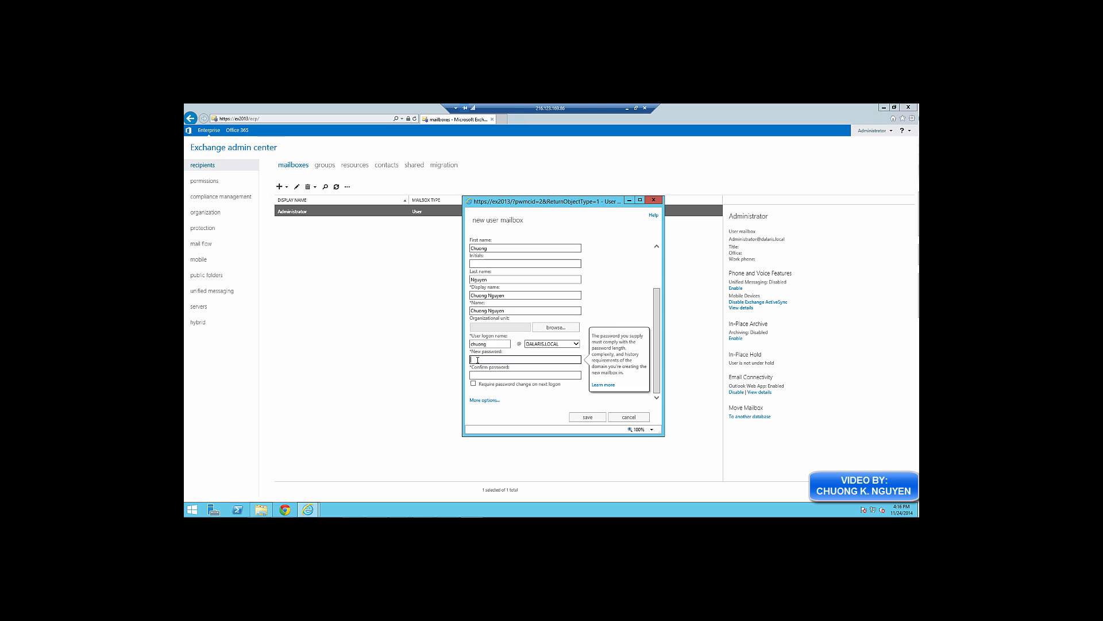
{"action": "type", "text": "P@ssw0rd"}
{"action": "key", "text": "Tab"}
{"action": "type", "text": "P@s"}
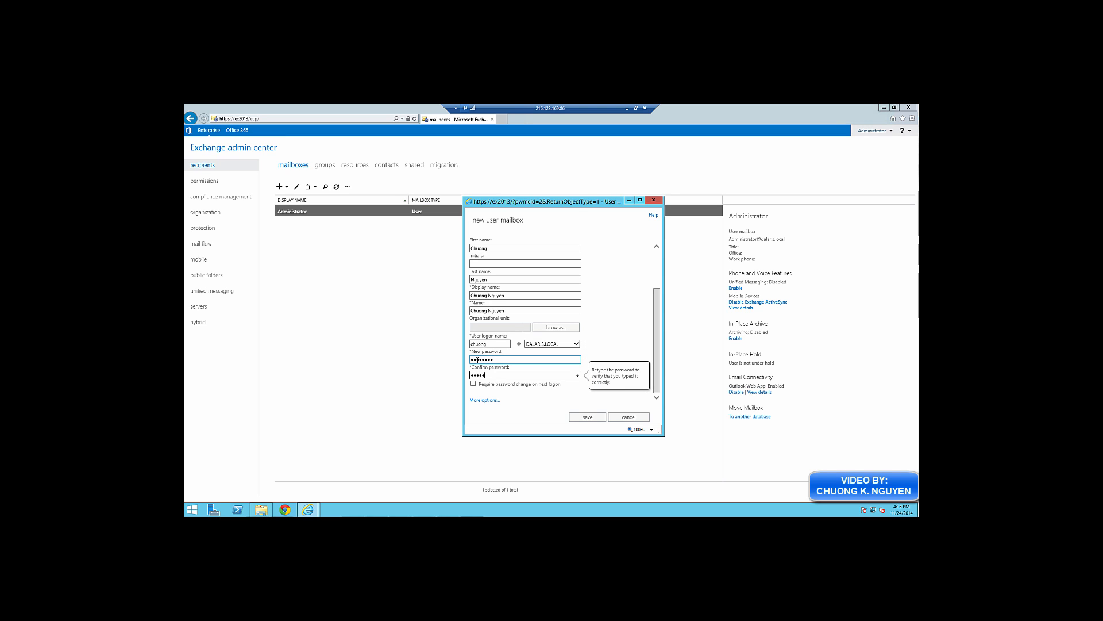
{"action": "type", "text": "sw0rd"}
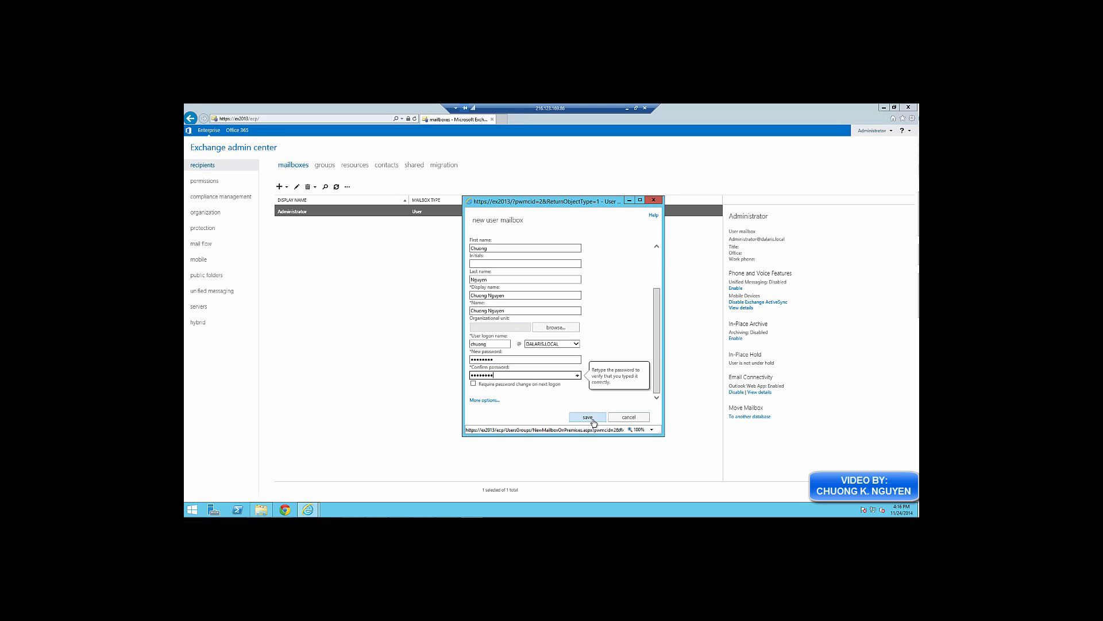
{"action": "left_click", "coordinate": [494, 403]}
{"action": "left_click_drag", "start_coordinate": [654, 330], "coordinate": [656, 366]}
{"action": "left_click", "coordinate": [597, 417]}
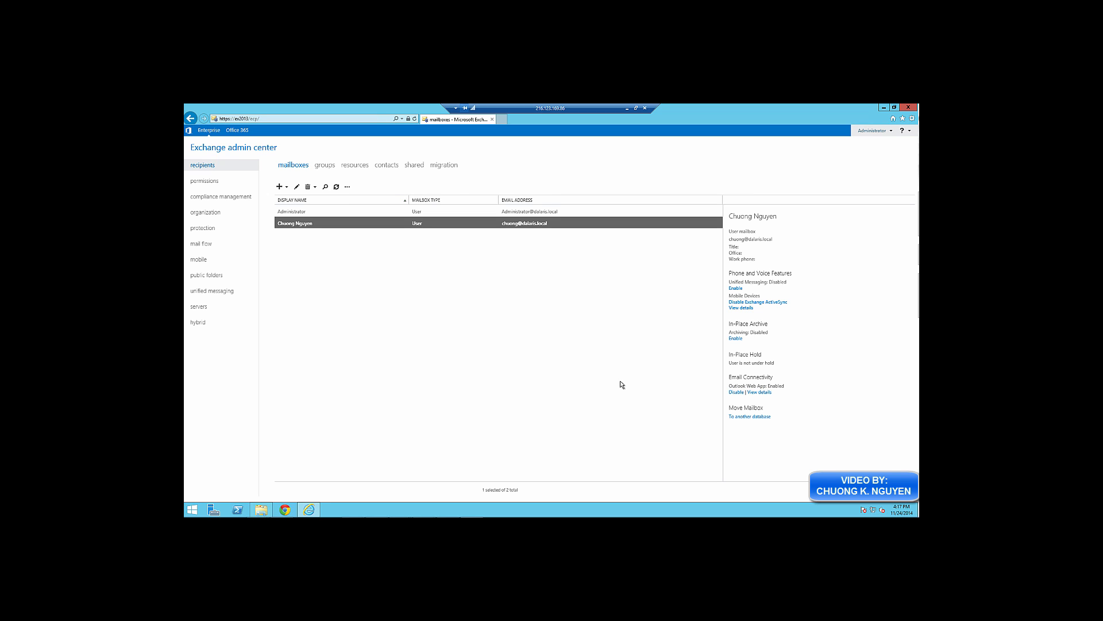
Close the new mailbox form without saving and switch to the mail flow section
{"action": "left_click", "coordinate": [397, 299]}
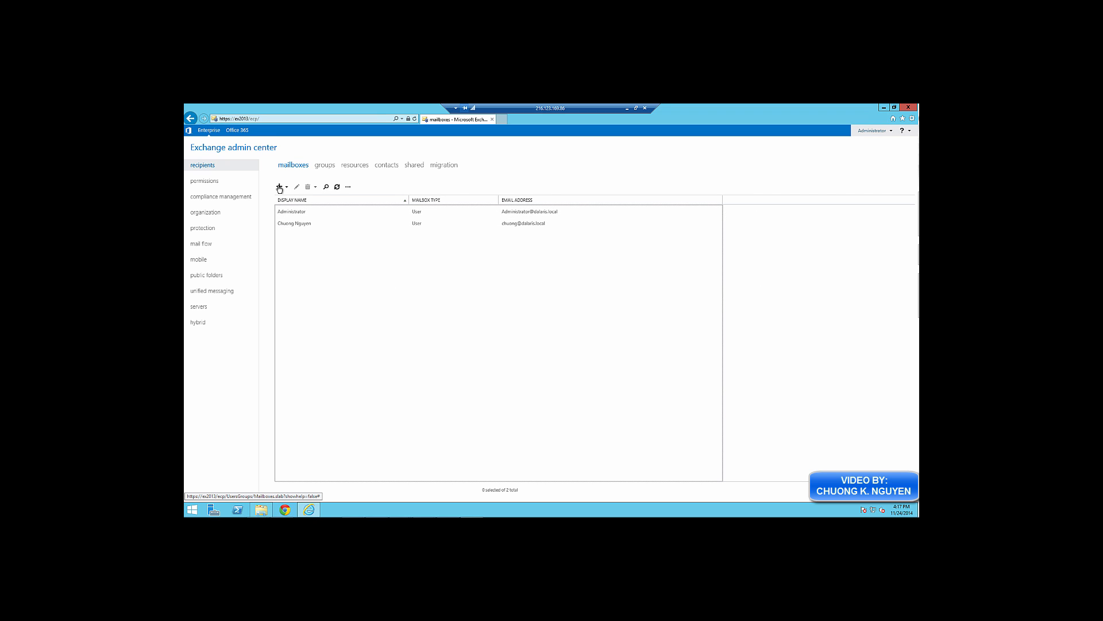
{"action": "left_click", "coordinate": [279, 187]}
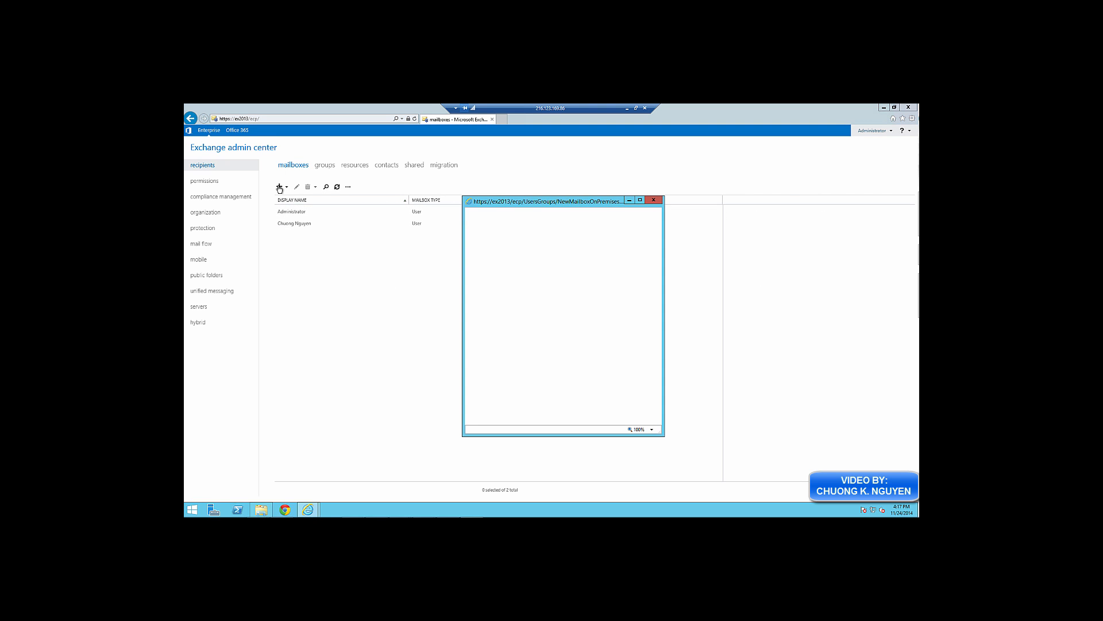
{"action": "left_click", "coordinate": [654, 200]}
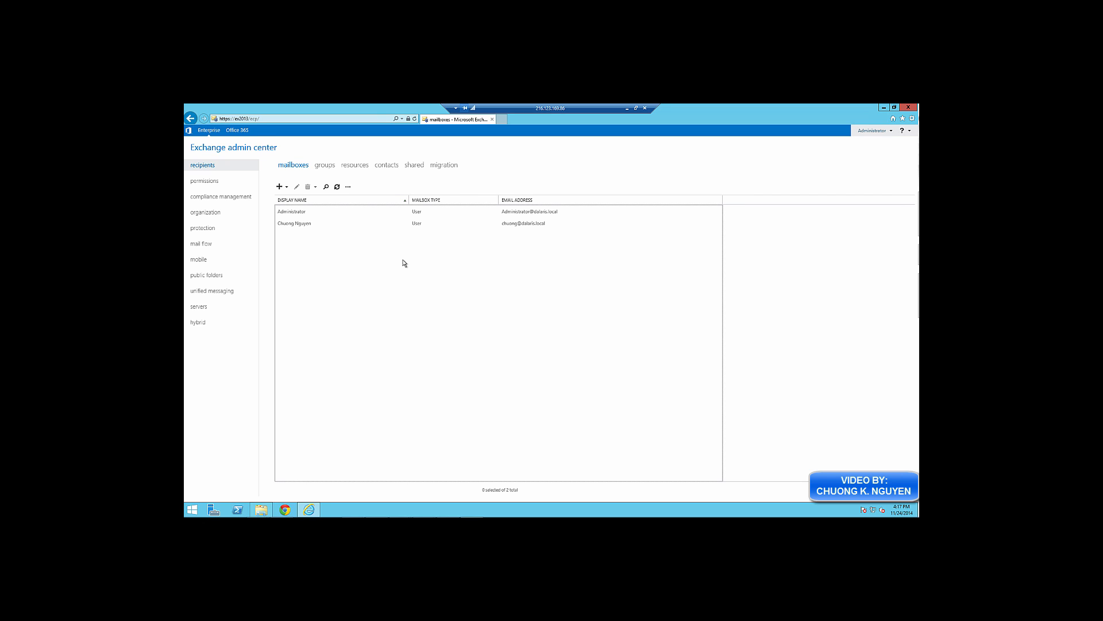
{"action": "left_click", "coordinate": [198, 245]}
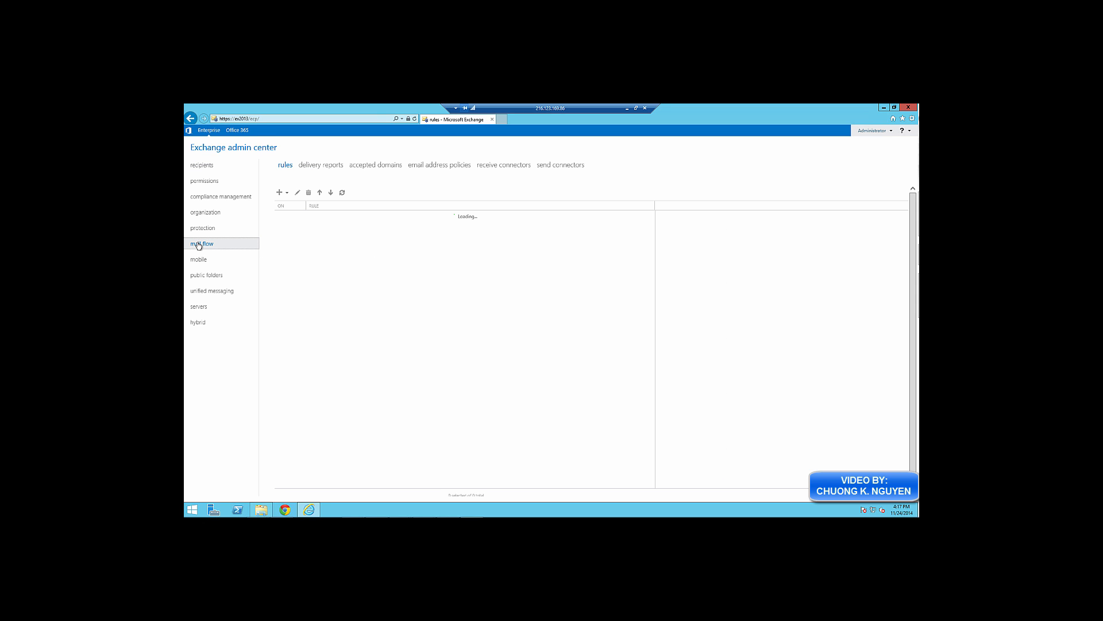
Add accepted domain Dalaris.com as both name and domain, keeping it Authoritative
{"action": "left_click", "coordinate": [375, 166]}
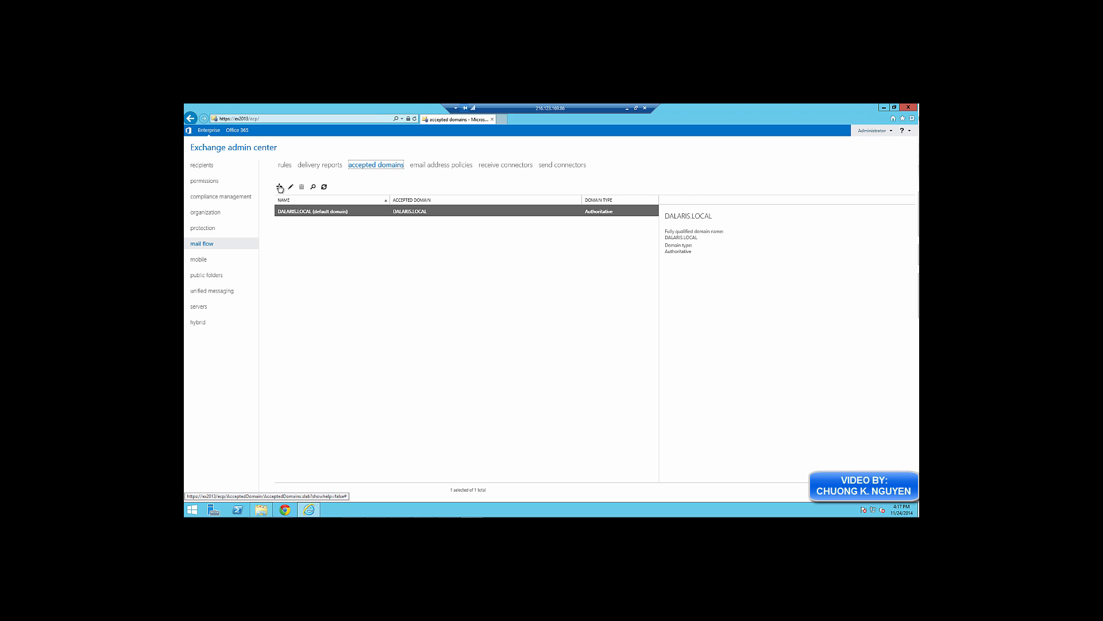
{"action": "left_click", "coordinate": [280, 186]}
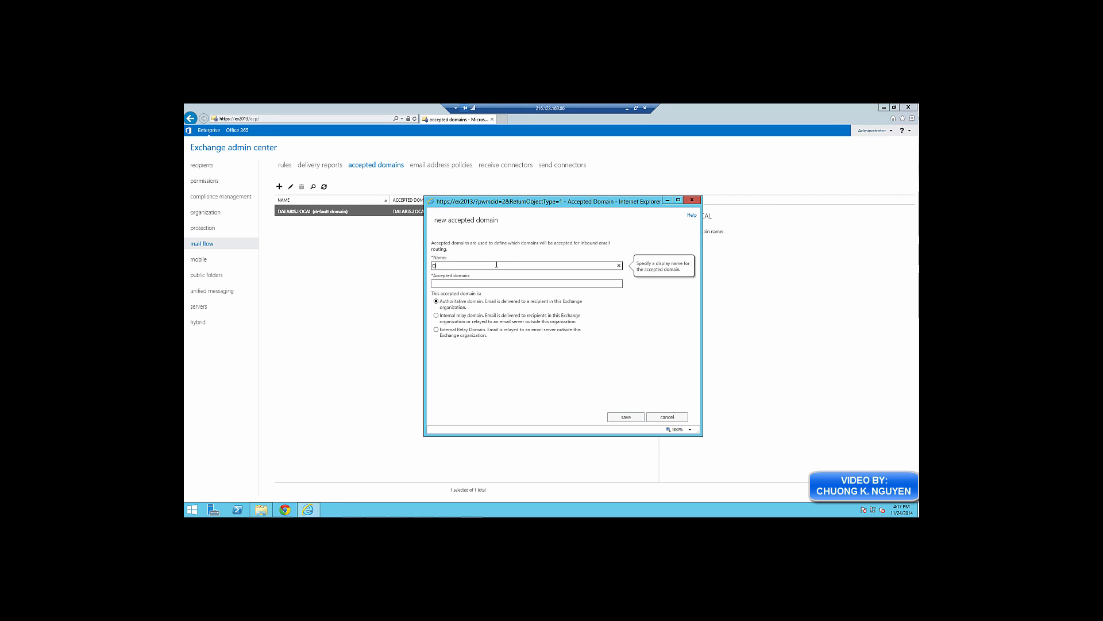
{"action": "type", "text": "Dalaris.com"}
{"action": "key", "text": "Tab"}
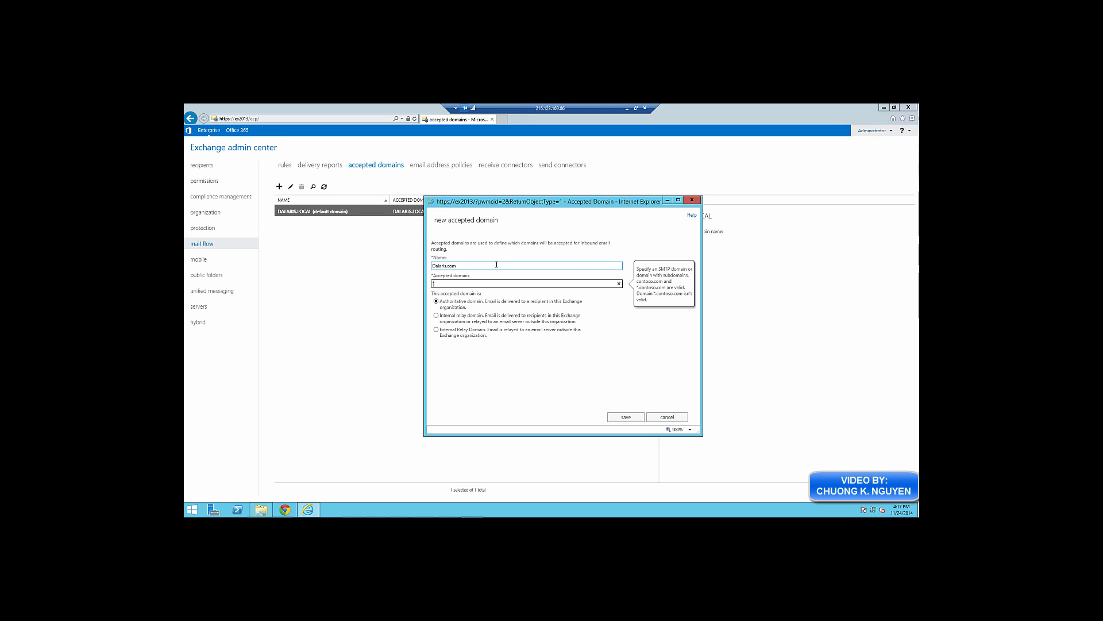
{"action": "type", "text": "Dalaris.com"}
{"action": "left_click", "coordinate": [625, 418]}
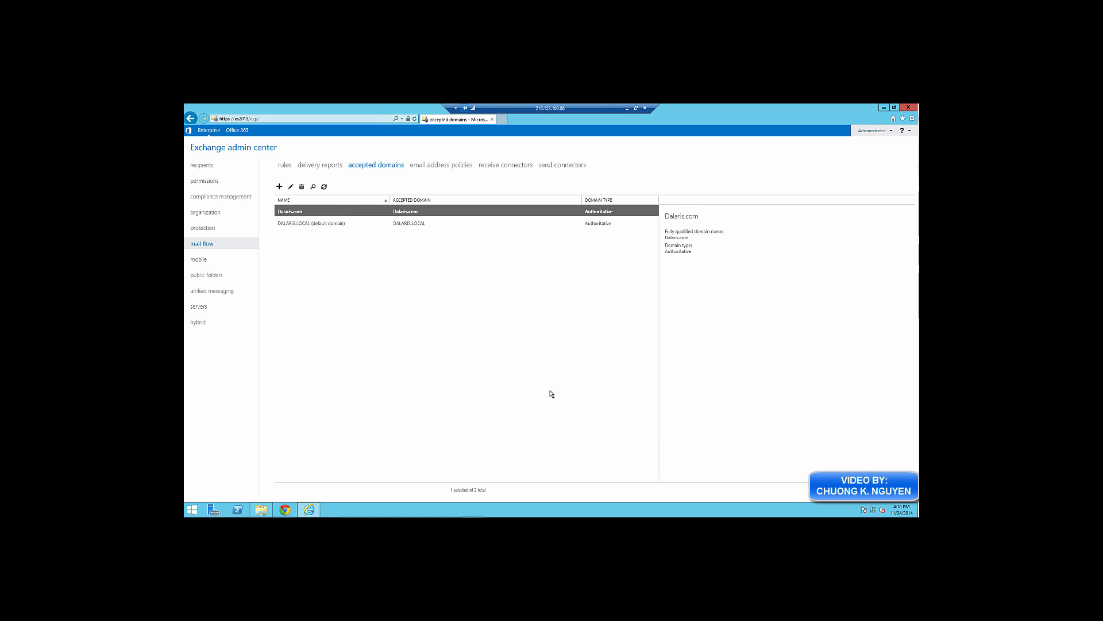
{"action": "left_click", "coordinate": [448, 167]}
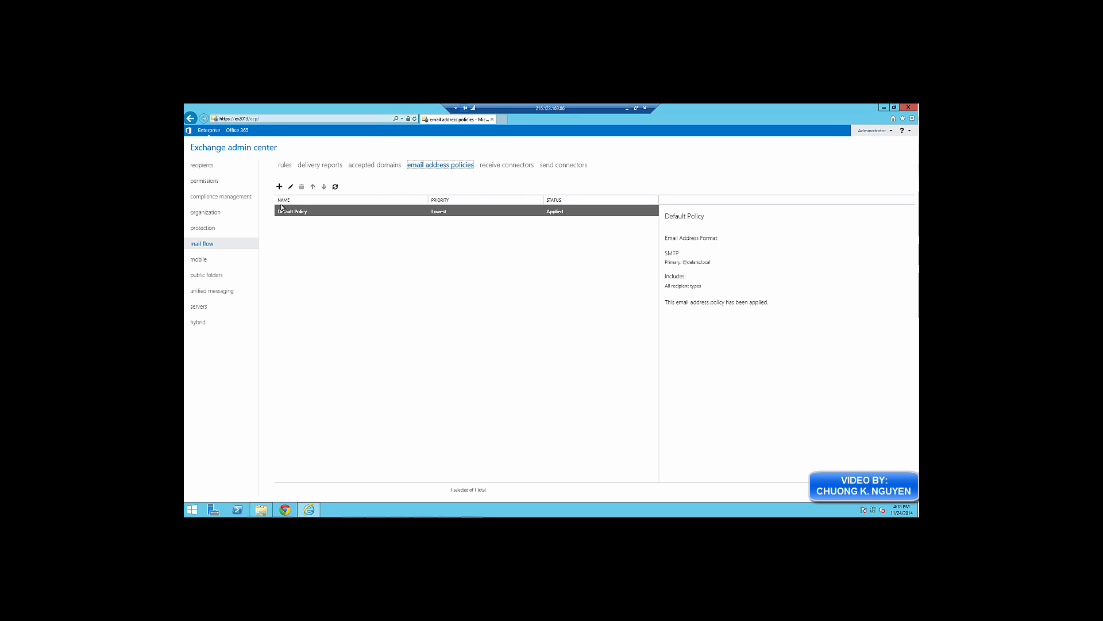
{"action": "left_click", "coordinate": [279, 187]}
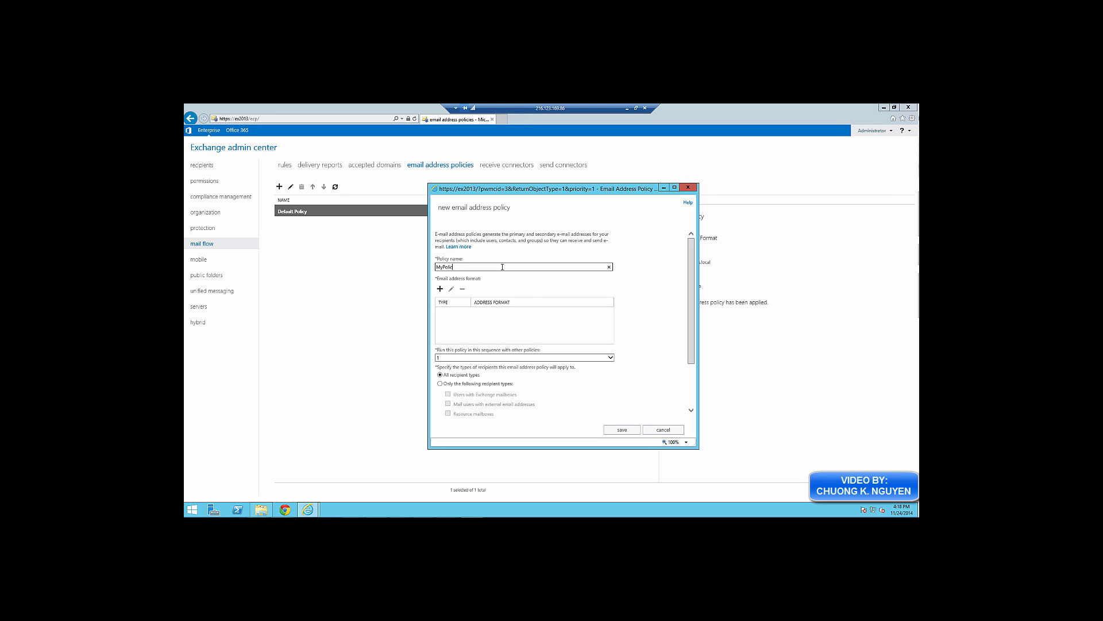
{"action": "left_click", "coordinate": [440, 288]}
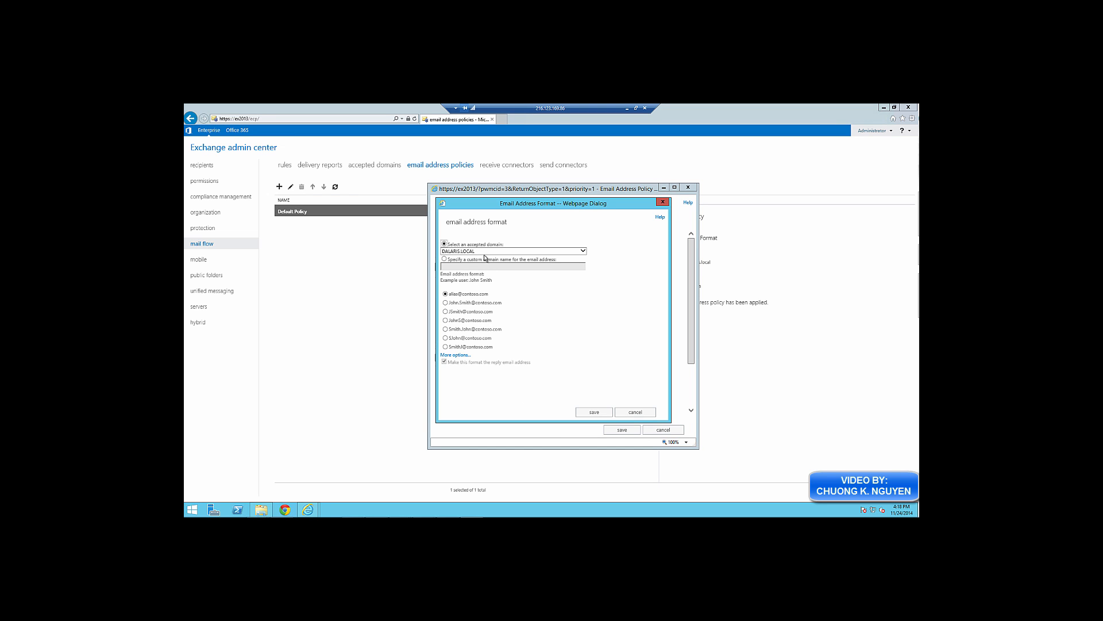
{"action": "left_click", "coordinate": [446, 294]}
{"action": "left_click", "coordinate": [444, 259]}
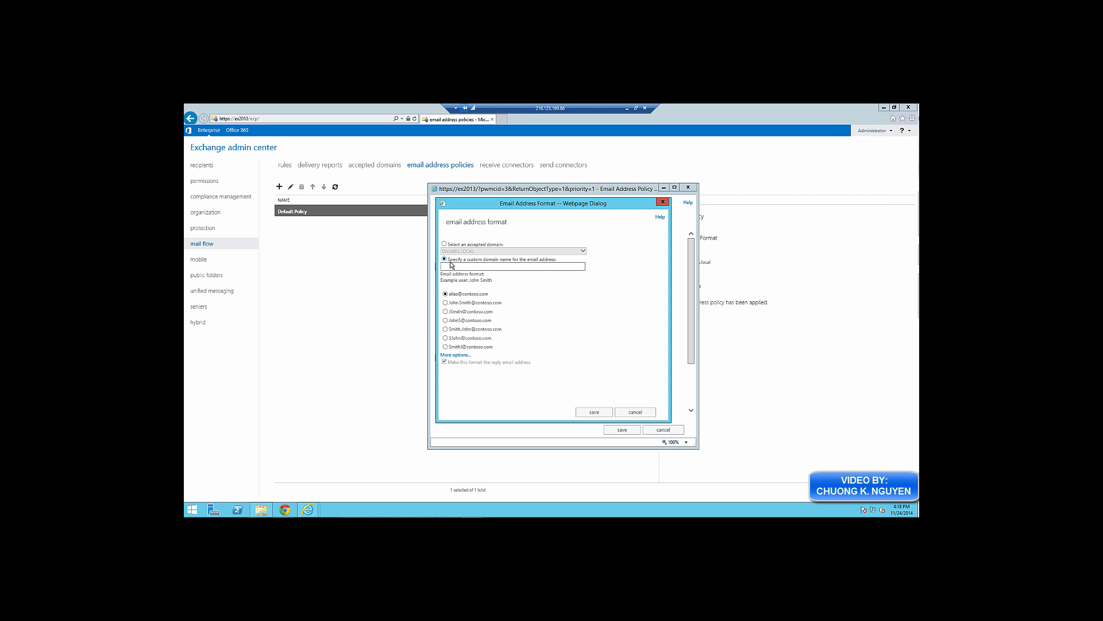
{"action": "left_click", "coordinate": [458, 266]}
{"action": "type", "text": "Dalaris.com"}
{"action": "left_click", "coordinate": [595, 411]}
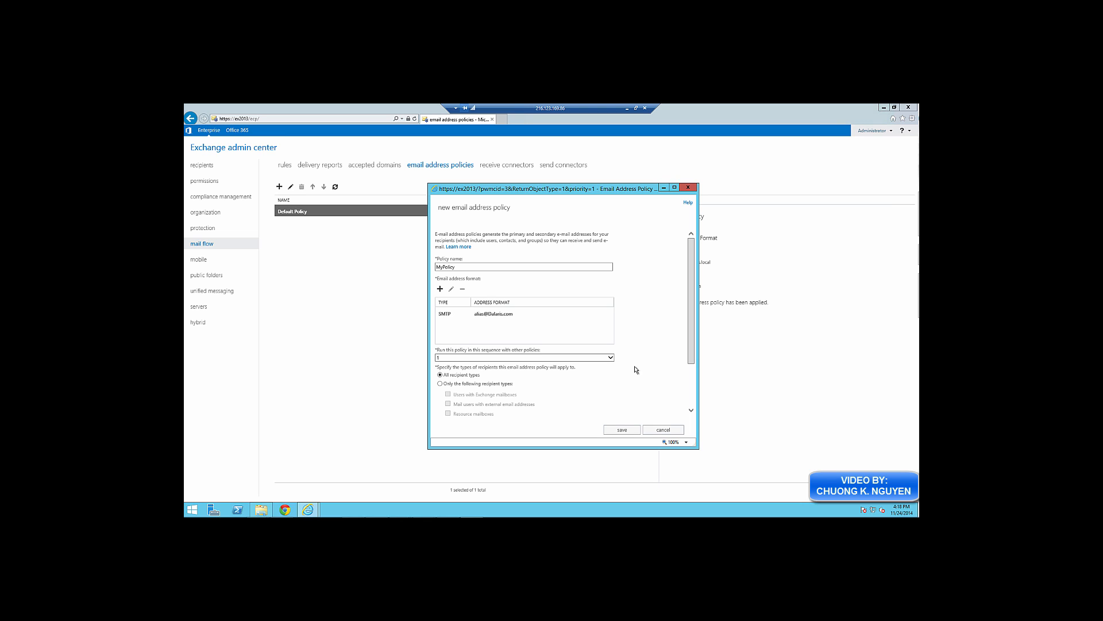
{"action": "left_click", "coordinate": [628, 431]}
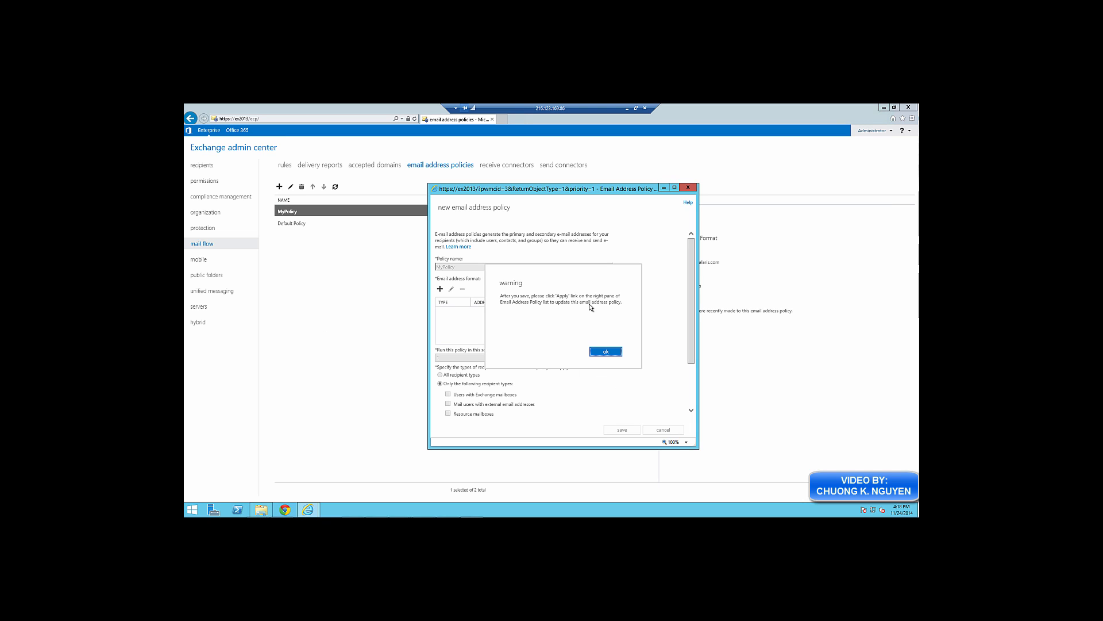
{"action": "left_click", "coordinate": [606, 352]}
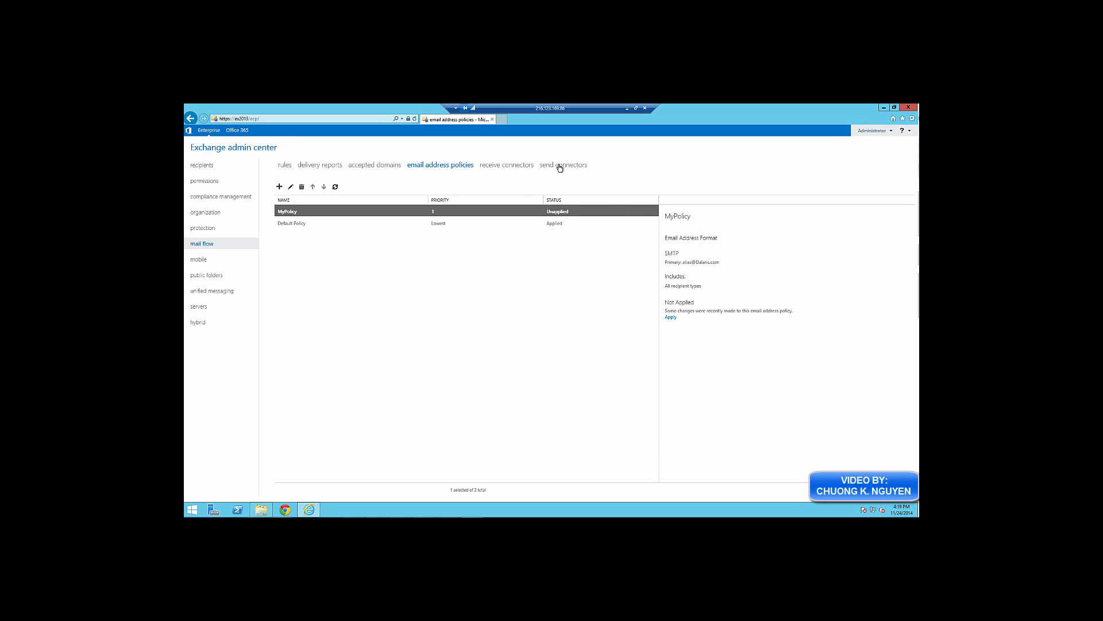
Start an Internet send connector named MySendConnector that routes mail via recipient-domain MX records
{"action": "left_click", "coordinate": [561, 166]}
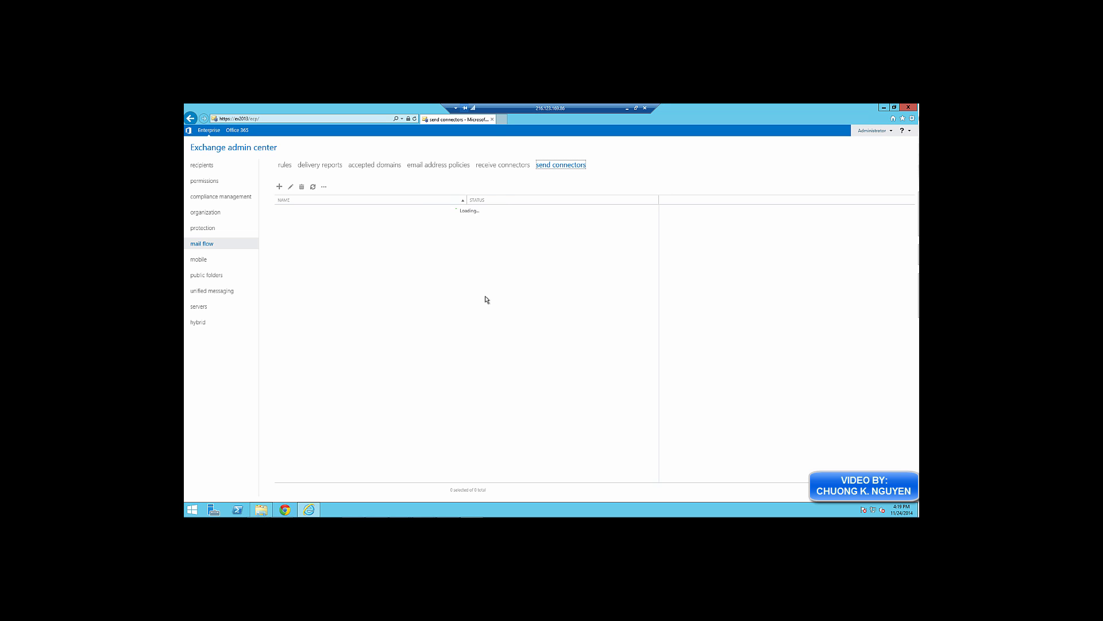
{"action": "left_click", "coordinate": [279, 188]}
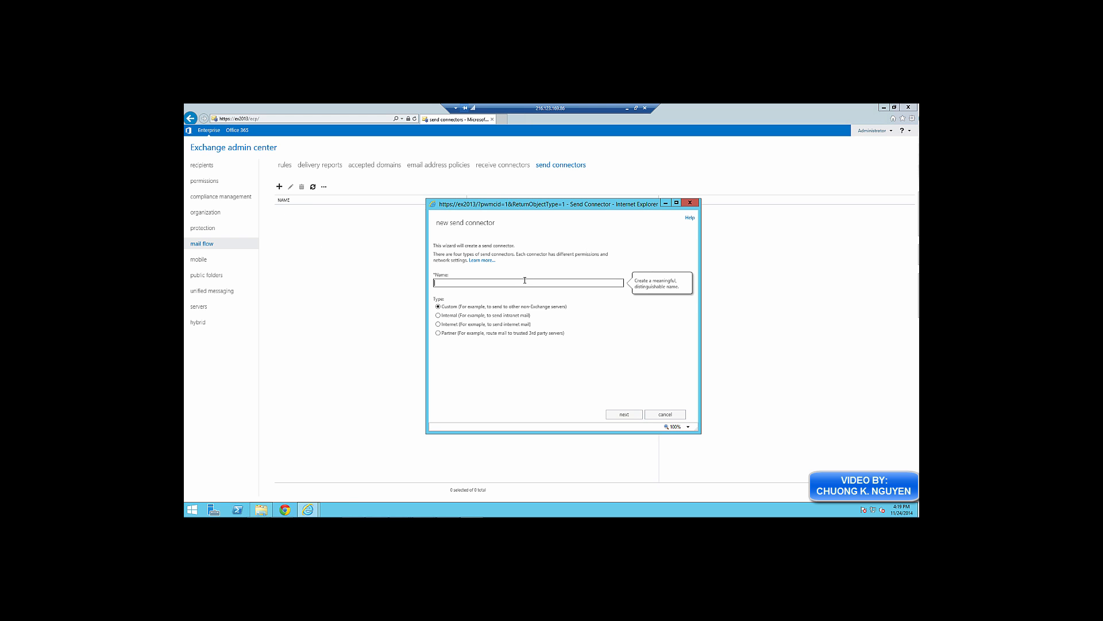
{"action": "type", "text": "MySendConnector"}
{"action": "left_click", "coordinate": [437, 325]}
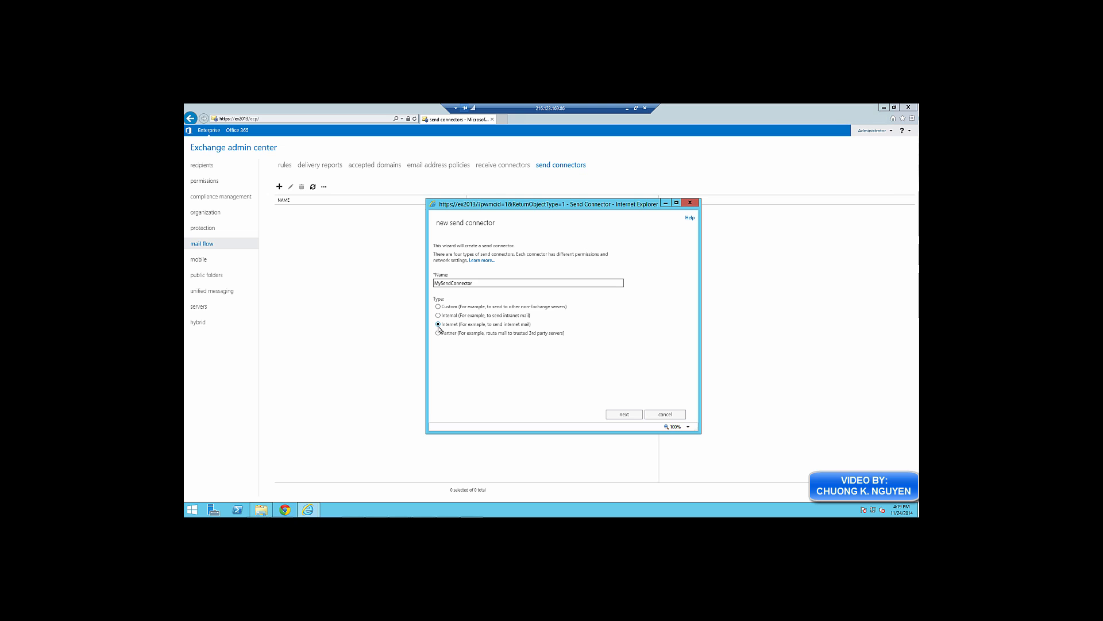
{"action": "left_click", "coordinate": [630, 416]}
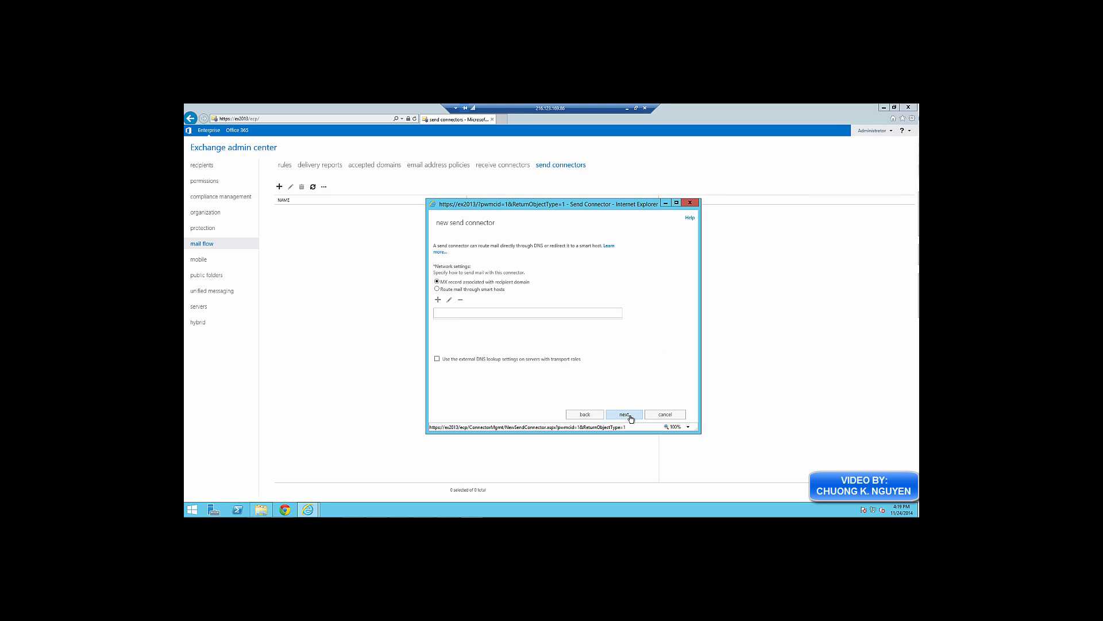
{"action": "left_click", "coordinate": [436, 282]}
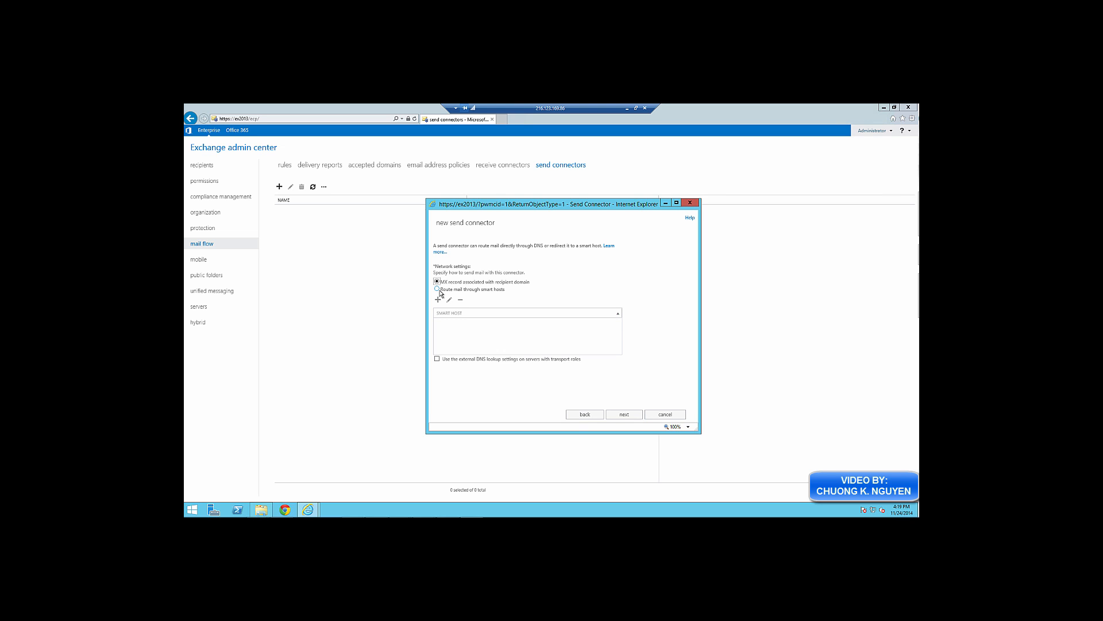
Add SMTP address space exchange.dalaris.com with cost 1 to the send connector
{"action": "left_click", "coordinate": [626, 414]}
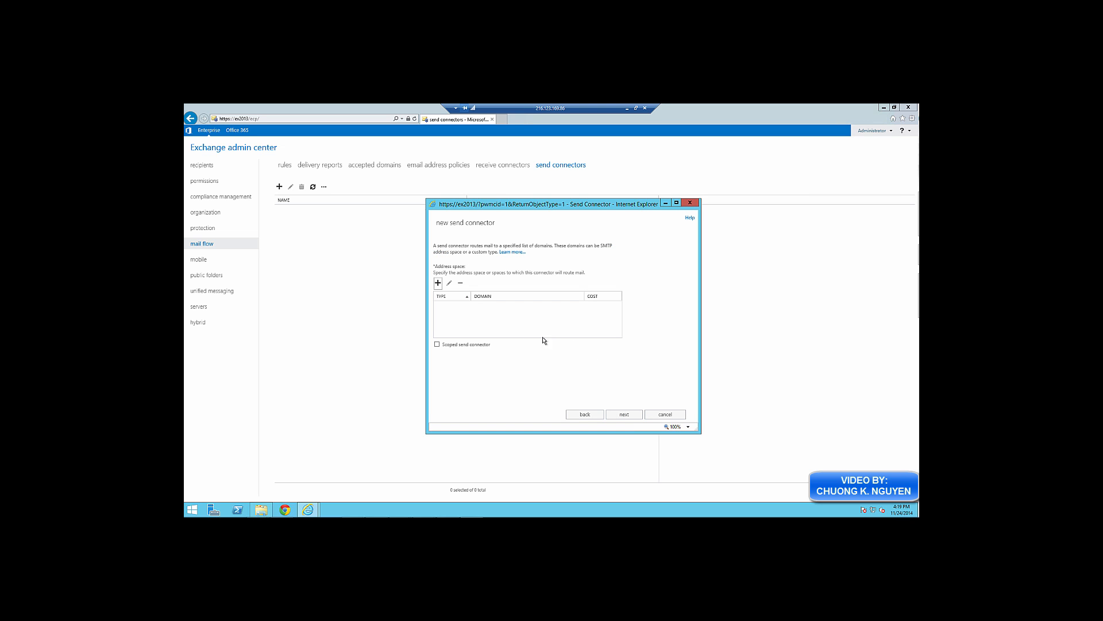
{"action": "left_click", "coordinate": [438, 283]}
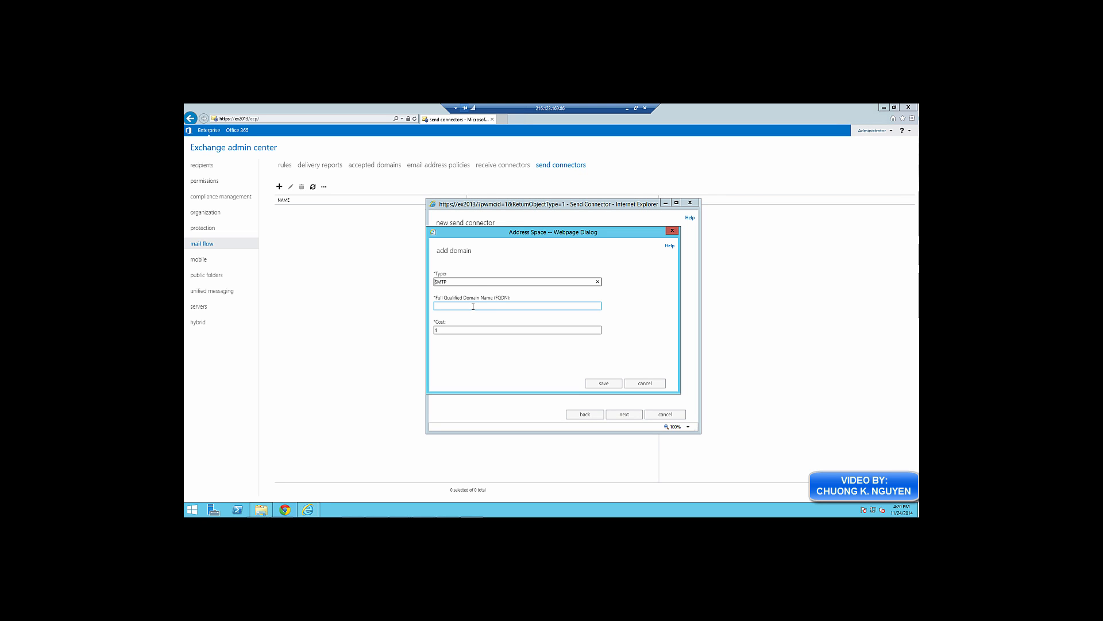
{"action": "left_click", "coordinate": [473, 306]}
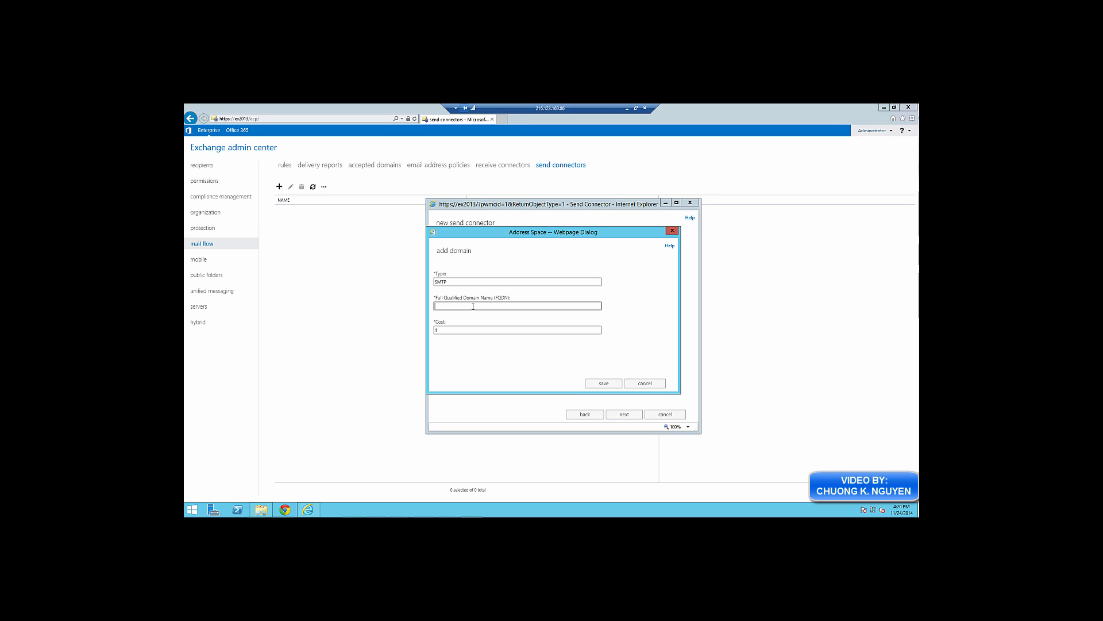
{"action": "type", "text": "exchange.dalat"}
{"action": "left_click", "coordinate": [603, 384]}
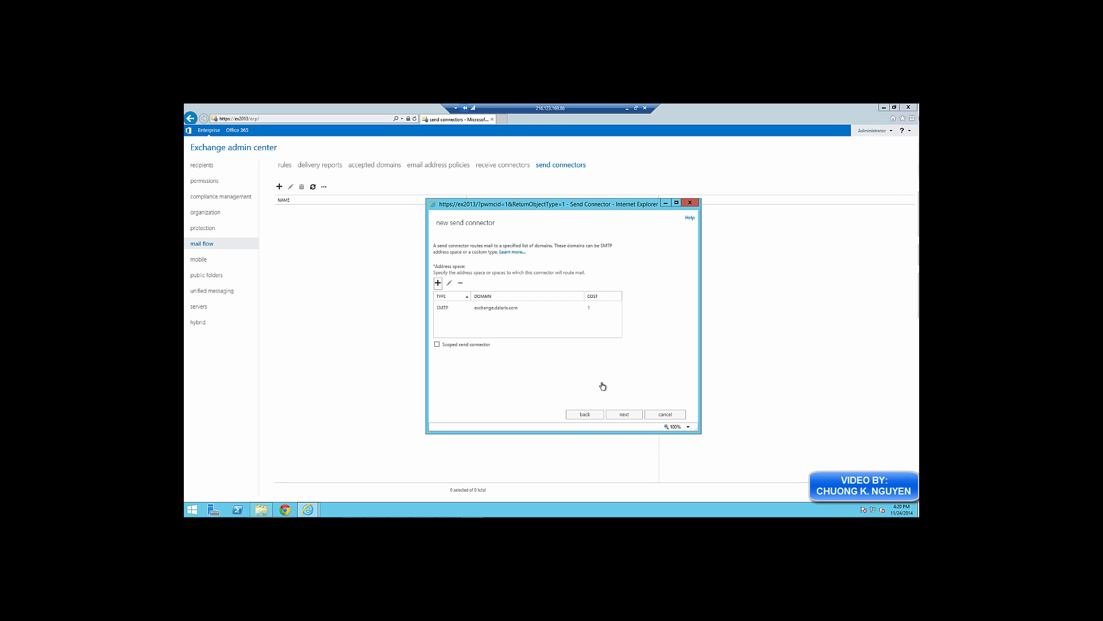
{"action": "left_click", "coordinate": [624, 413]}
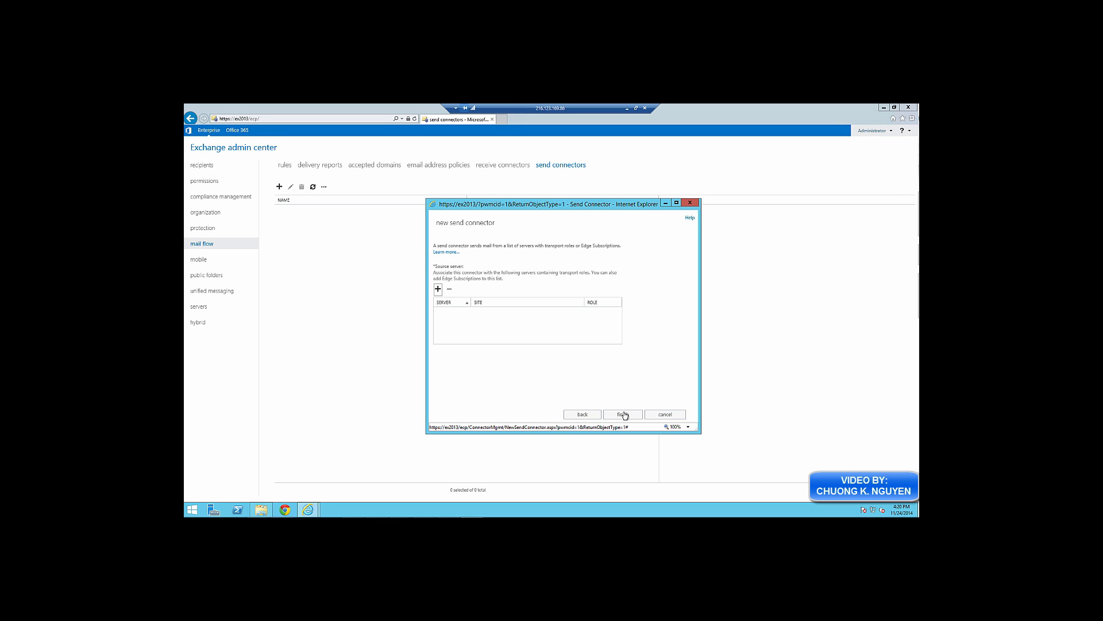
Set EX2013 as the source server and finish creating MySendConnector
{"action": "left_click", "coordinate": [438, 289]}
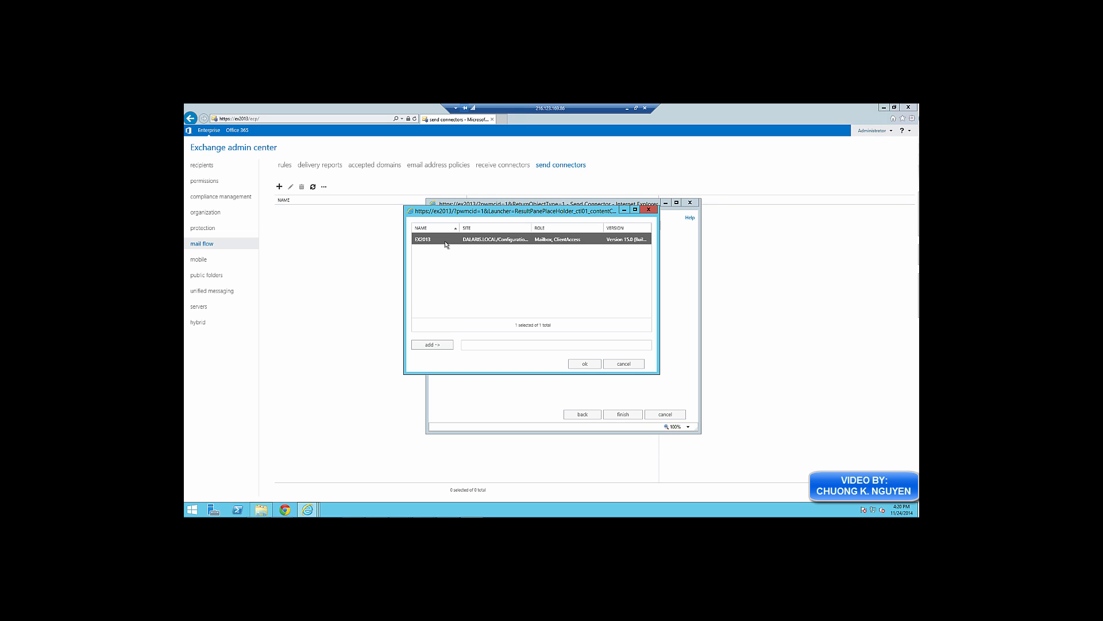
{"action": "double_click", "coordinate": [446, 240]}
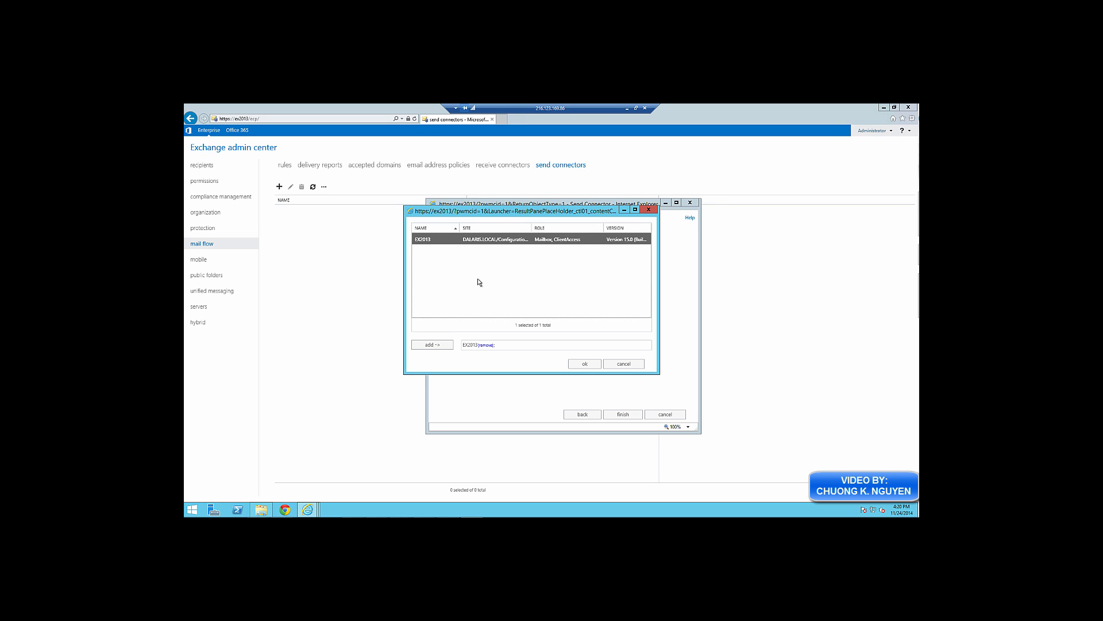
{"action": "left_click", "coordinate": [583, 364]}
{"action": "left_click", "coordinate": [623, 413]}
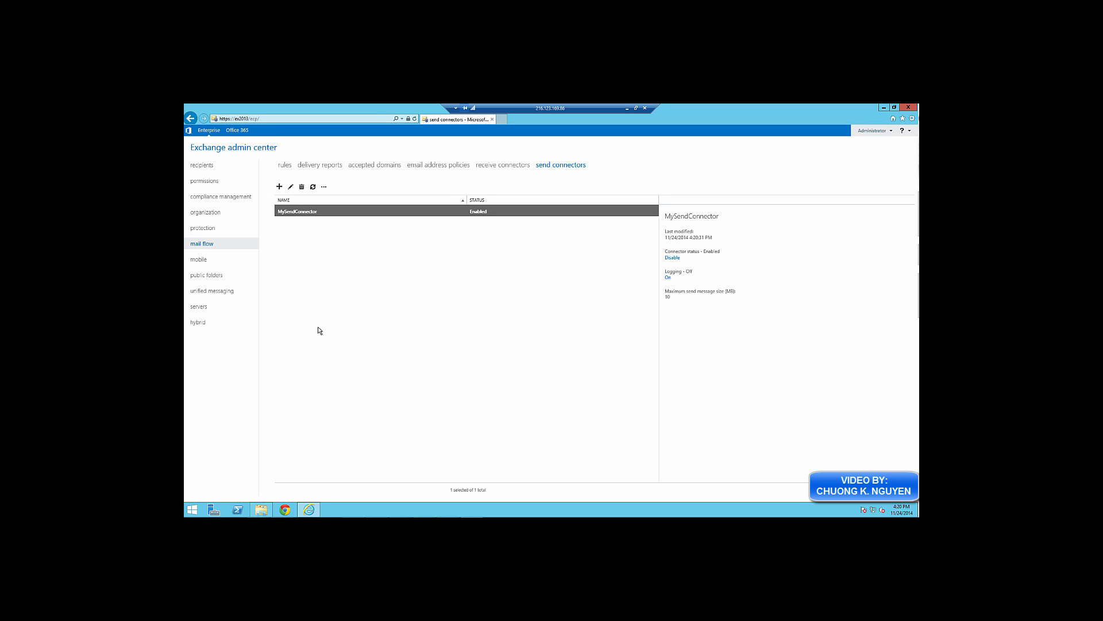
Set EX2013's internal DNS lookups to the Realtek PCIe GBE Family Controller adapter (10.0.0.2)
{"action": "left_click", "coordinate": [198, 309]}
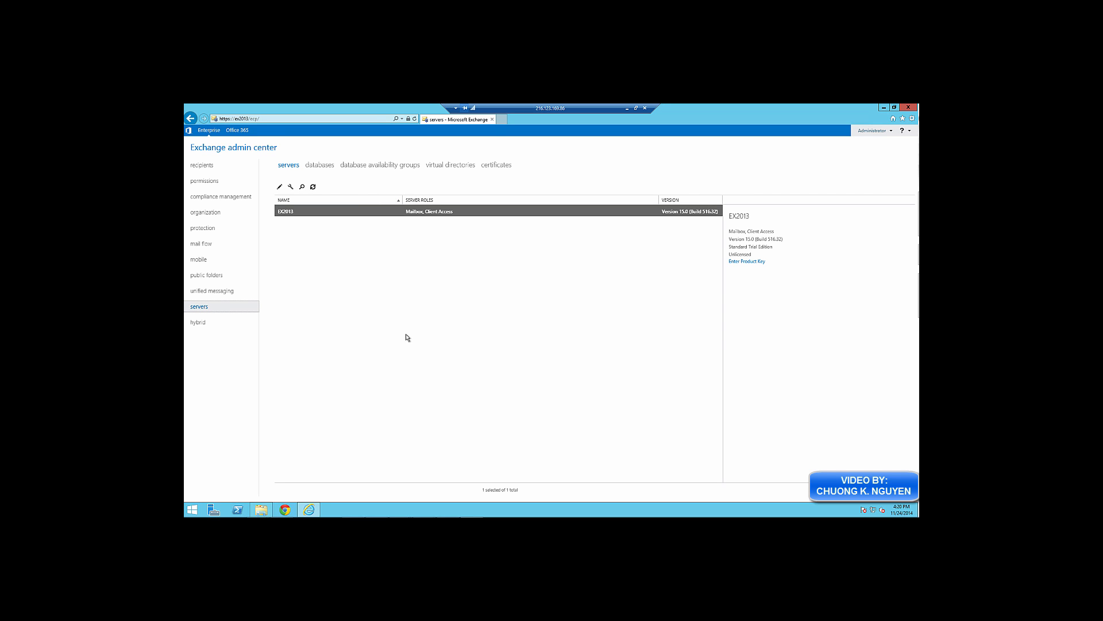
{"action": "double_click", "coordinate": [322, 213]}
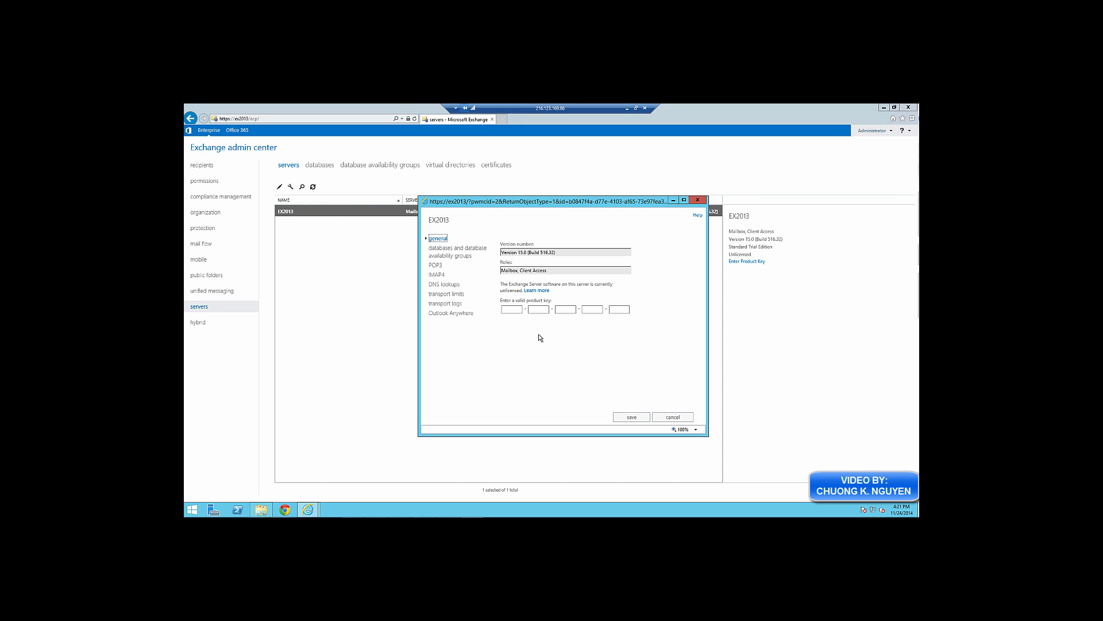
{"action": "left_click", "coordinate": [450, 286]}
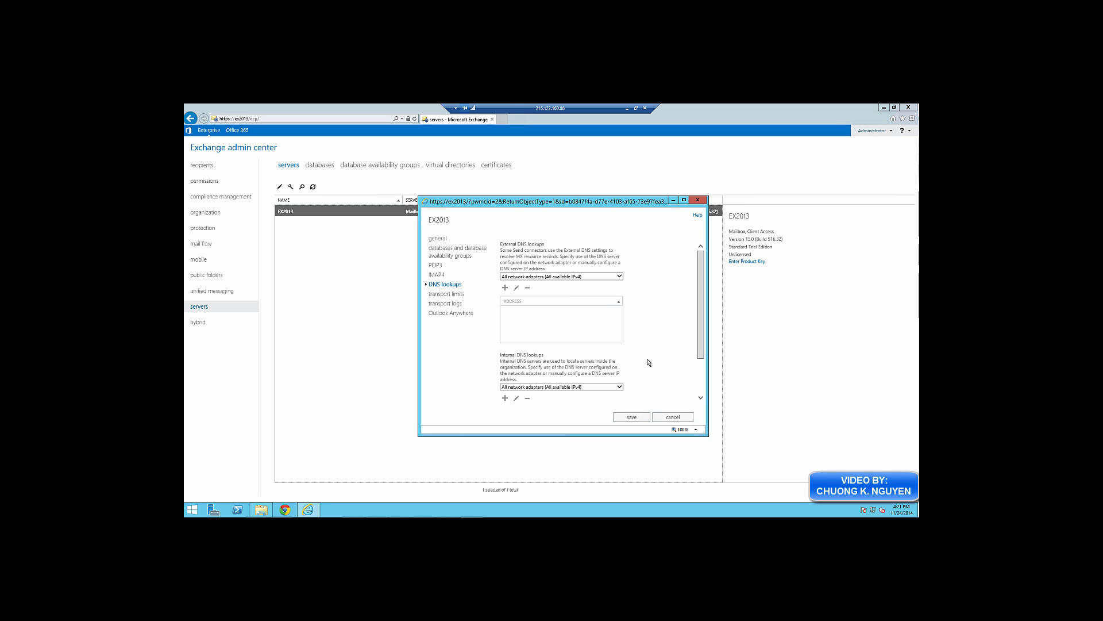
{"action": "left_click_drag", "start_coordinate": [698, 317], "coordinate": [700, 384]}
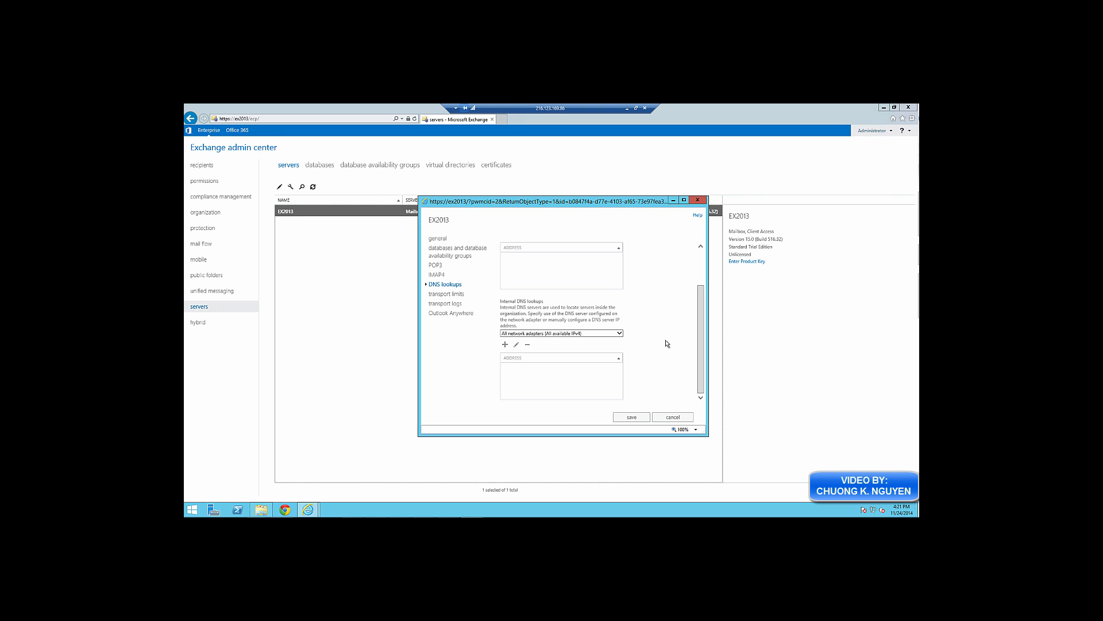
{"action": "left_click", "coordinate": [589, 333]}
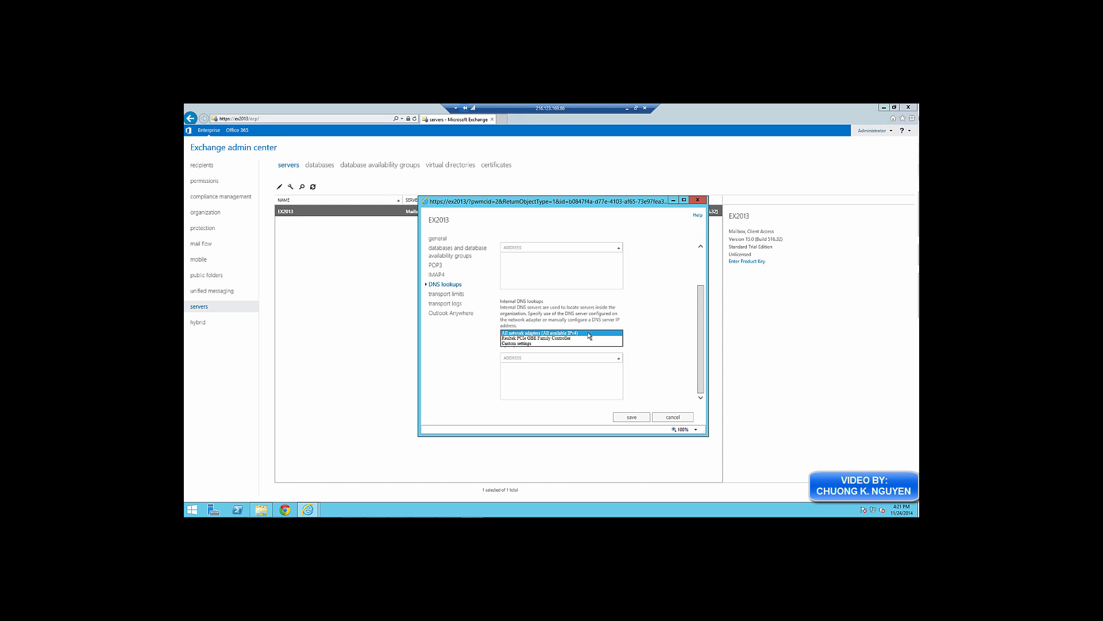
{"action": "left_click", "coordinate": [589, 334]}
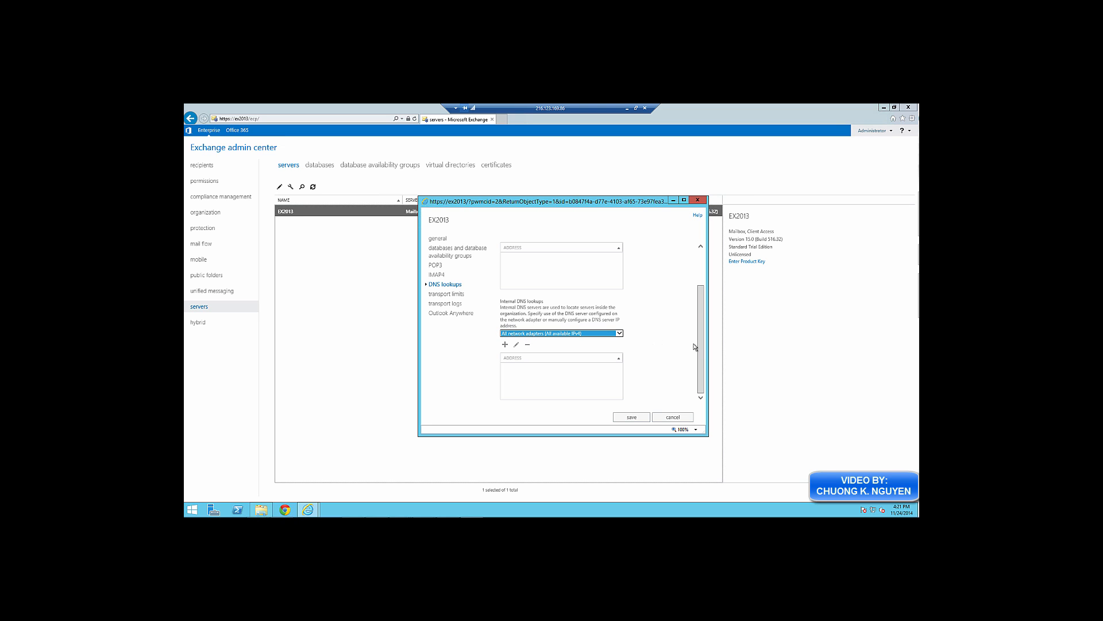
{"action": "left_click", "coordinate": [506, 344]}
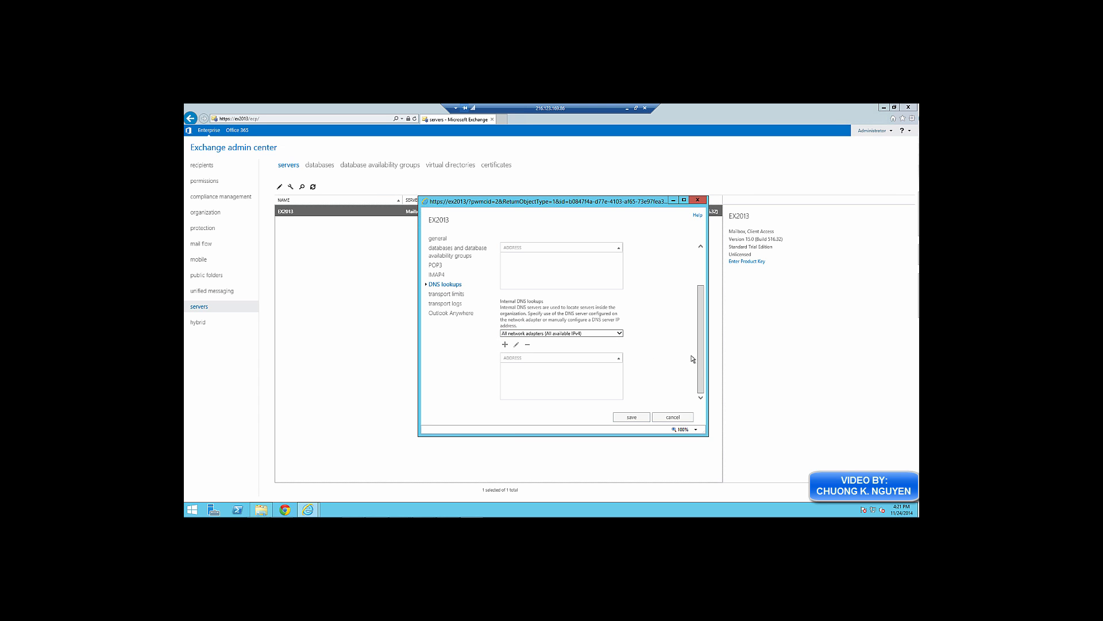
{"action": "left_click_drag", "start_coordinate": [698, 354], "coordinate": [708, 316]}
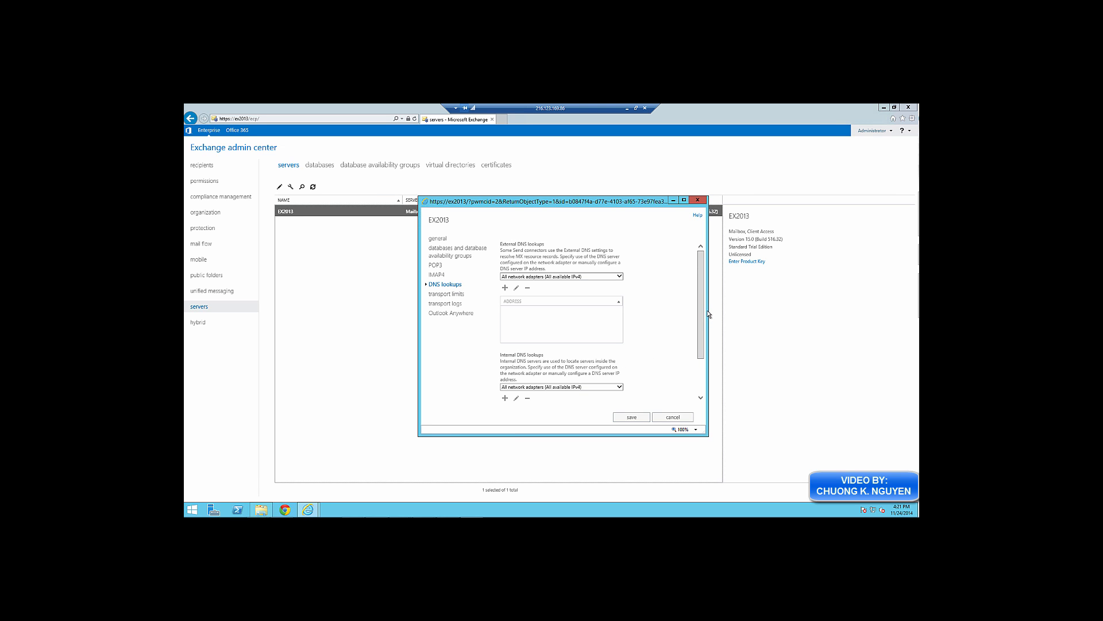
{"action": "scroll", "coordinate": [709, 327], "scroll_direction": "down", "scroll_amount": 3}
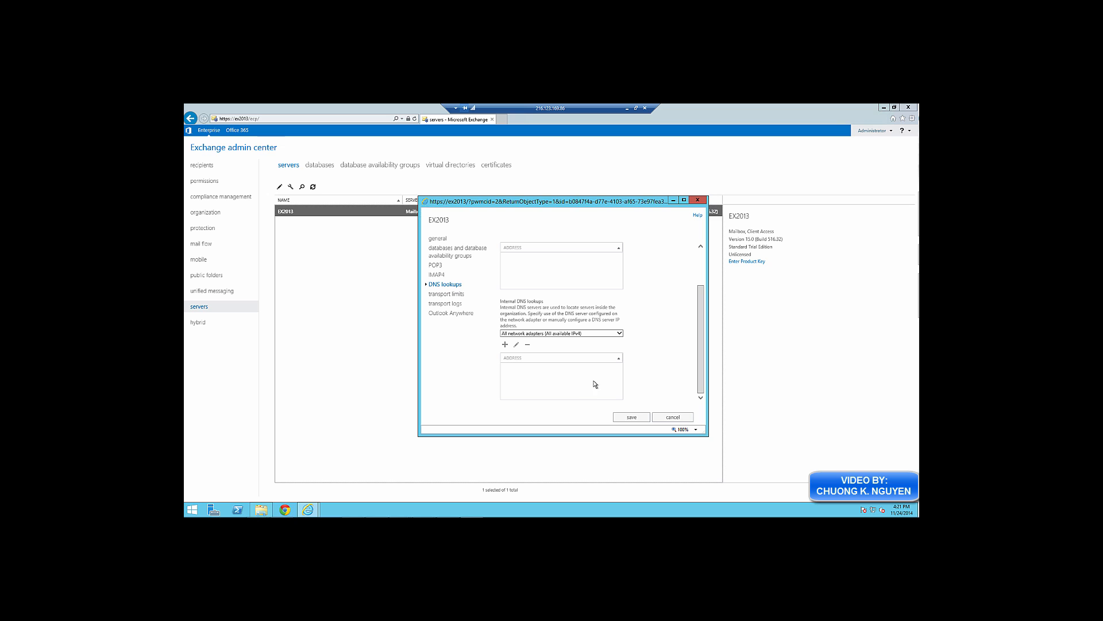
{"action": "left_click", "coordinate": [614, 335]}
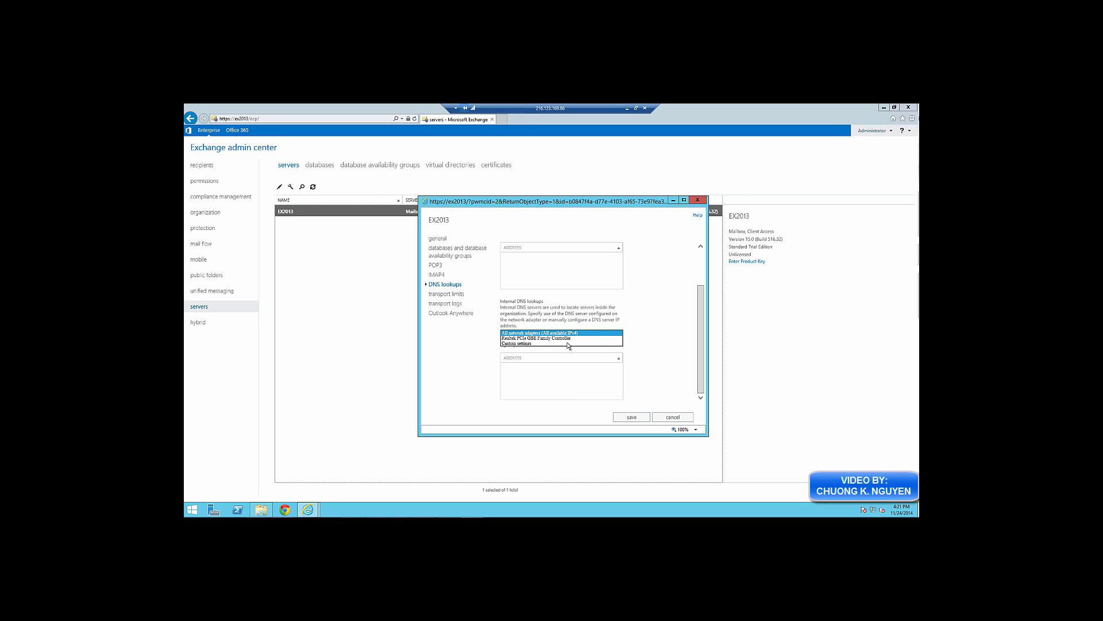
{"action": "left_click", "coordinate": [544, 338]}
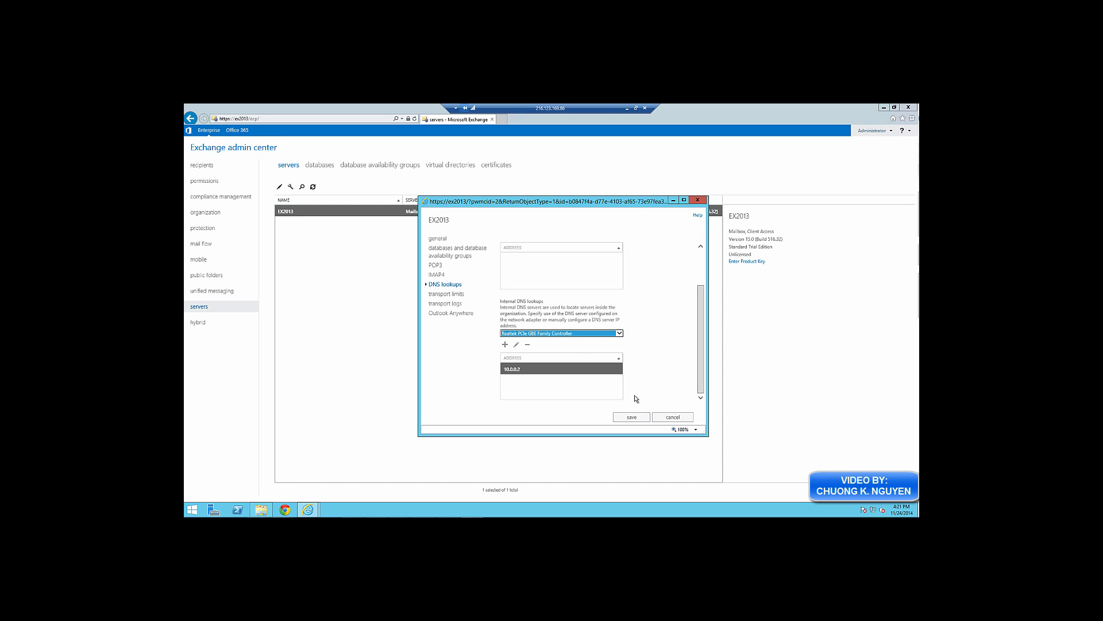
{"action": "left_click", "coordinate": [631, 417]}
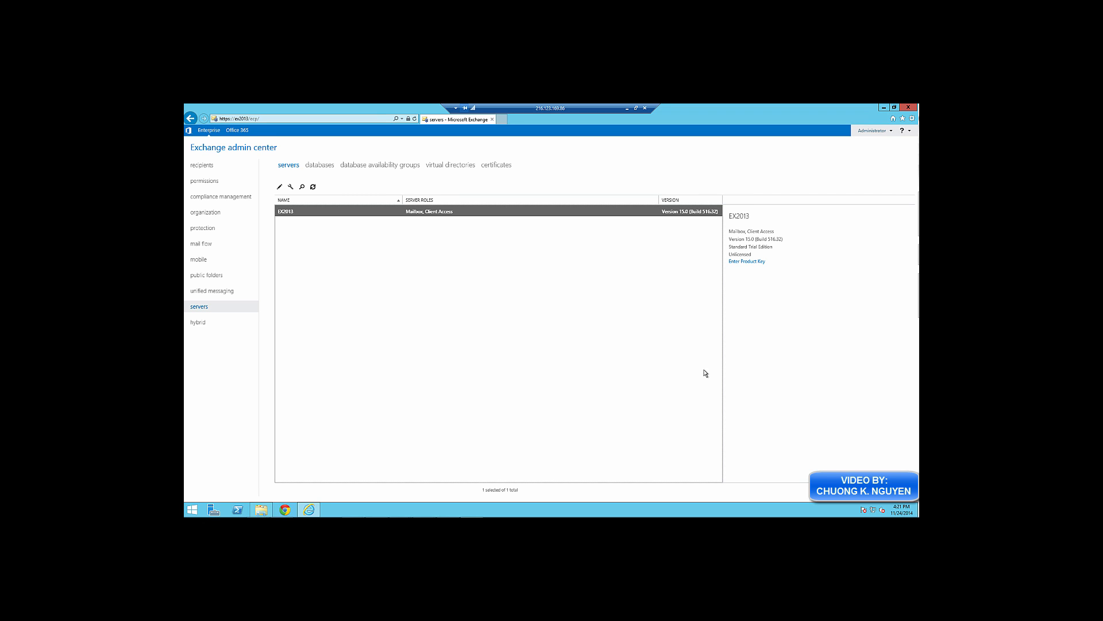
Launch PuTTY and connect to EX2013.DALARIS.LOCAL on port 25 to test SMTP
{"action": "left_click", "coordinate": [194, 506]}
{"action": "type", "text": "putty Manual"}
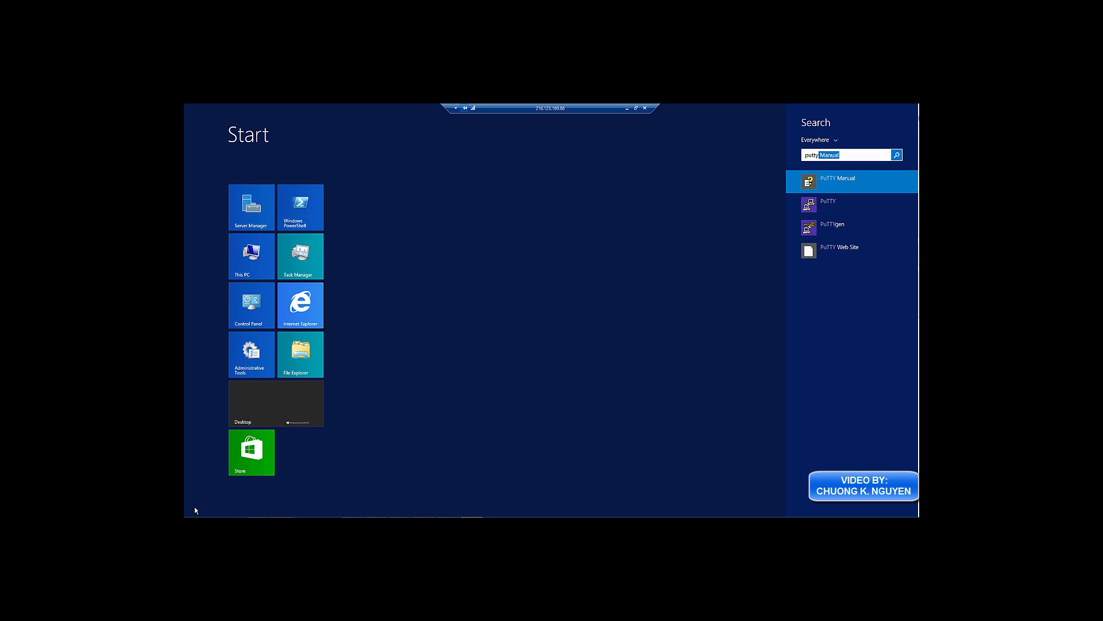
{"action": "left_click", "coordinate": [828, 202]}
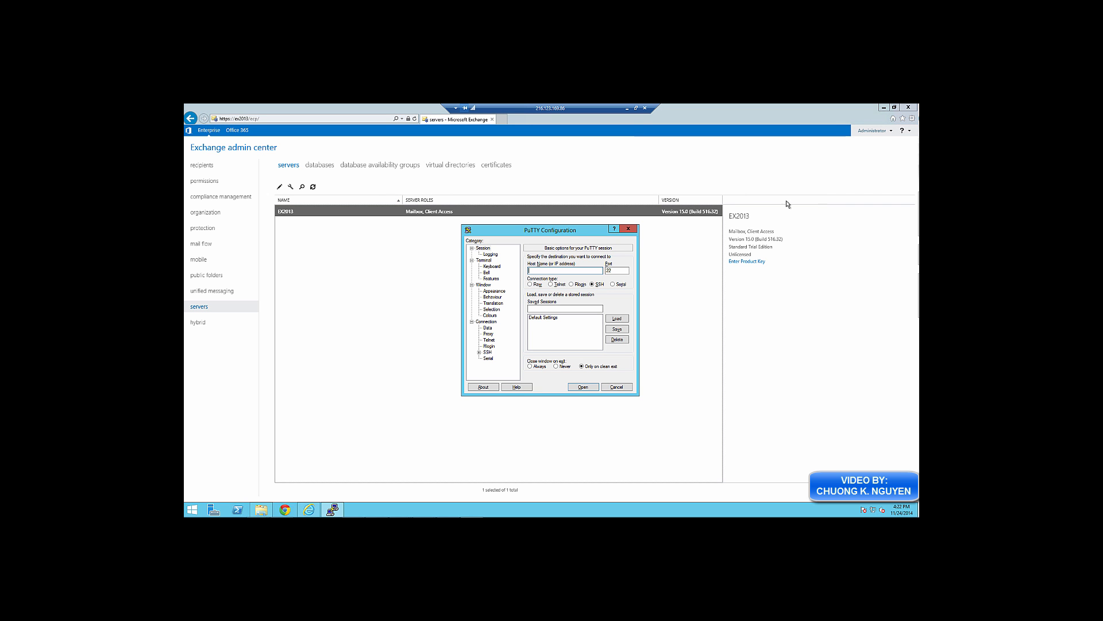
{"action": "key", "text": "Tab"}
{"action": "type", "text": "25"}
{"action": "left_click", "coordinate": [560, 270]}
{"action": "key", "text": "Return"}
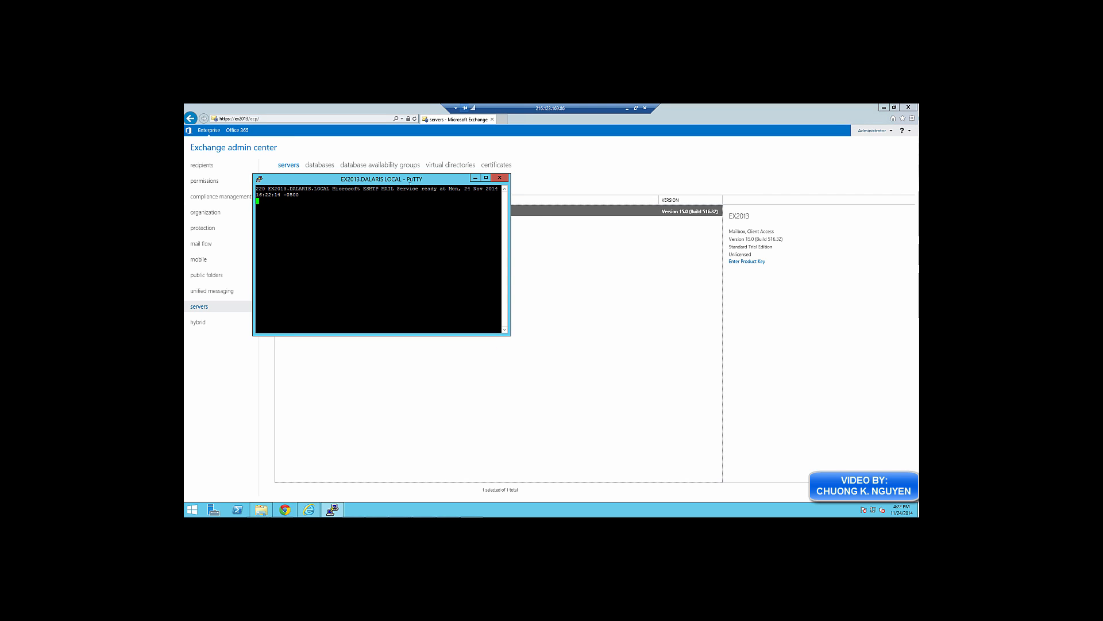
Close the PuTTY session after the 220 banner and minimize Internet Explorer
{"action": "left_click_drag", "start_coordinate": [508, 181], "coordinate": [621, 266]}
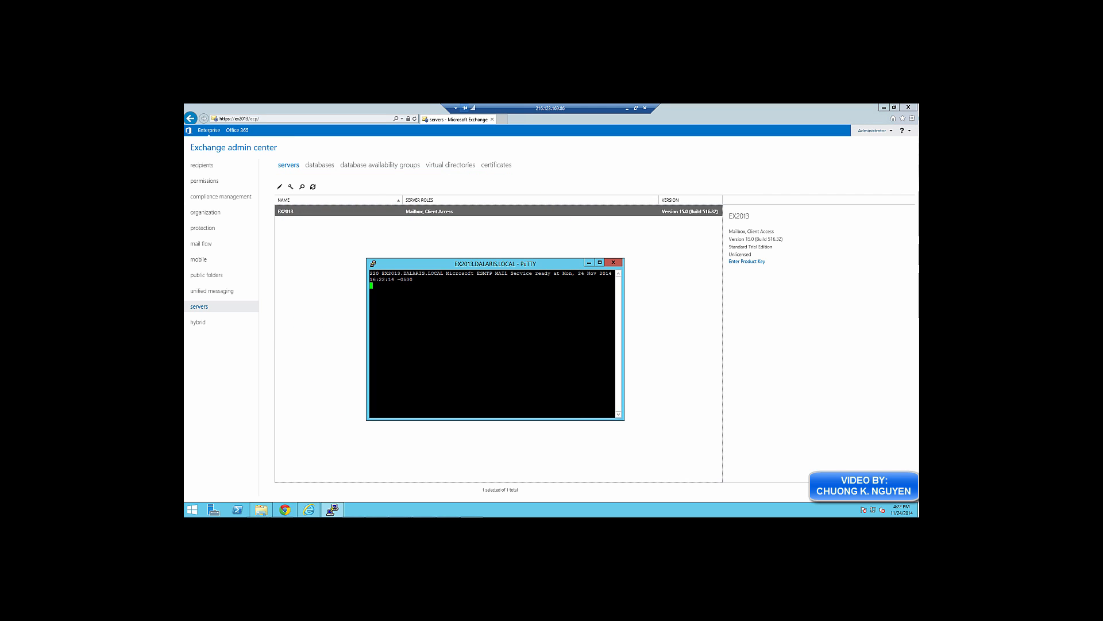
{"action": "left_click", "coordinate": [620, 264]}
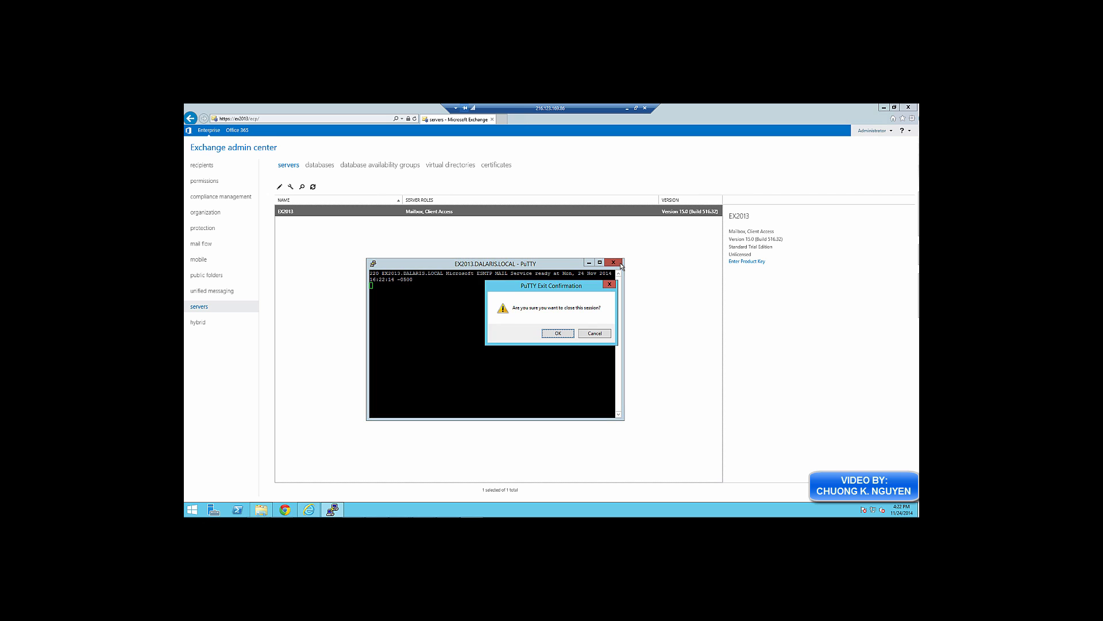
{"action": "left_click", "coordinate": [584, 345]}
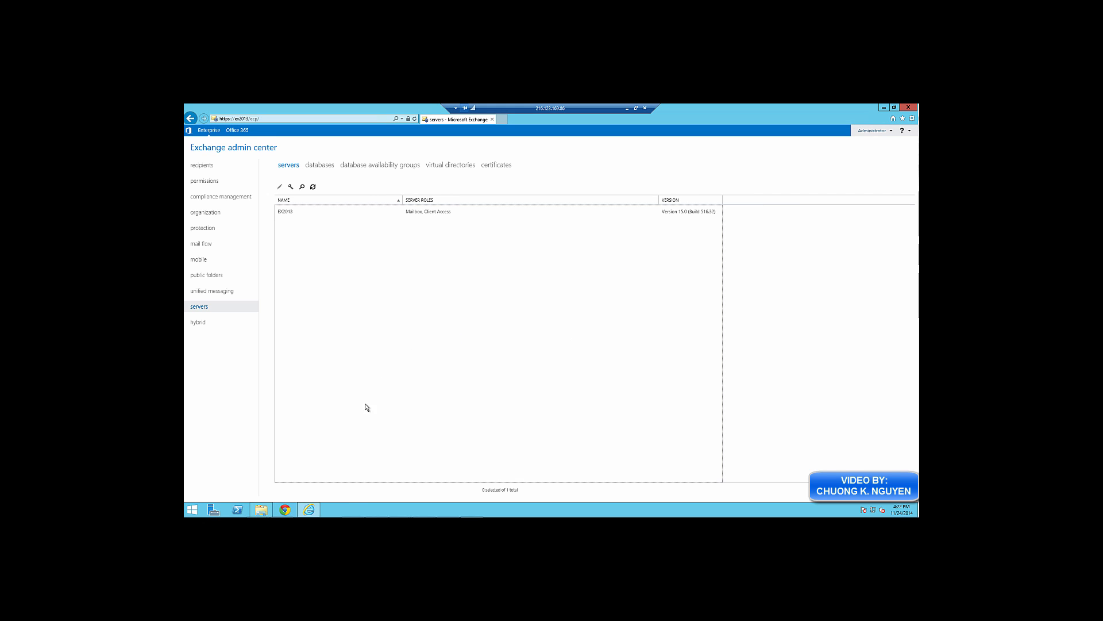
{"action": "left_click", "coordinate": [309, 510]}
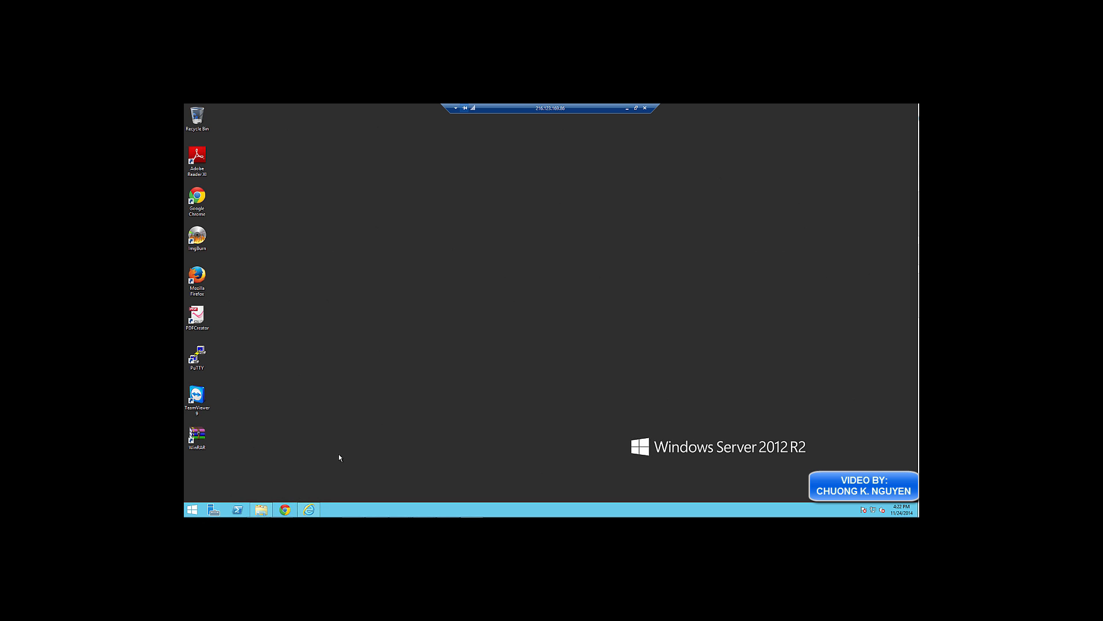
Bring back the admin center browser window and change the page address to end in owa/
{"action": "left_click", "coordinate": [310, 509]}
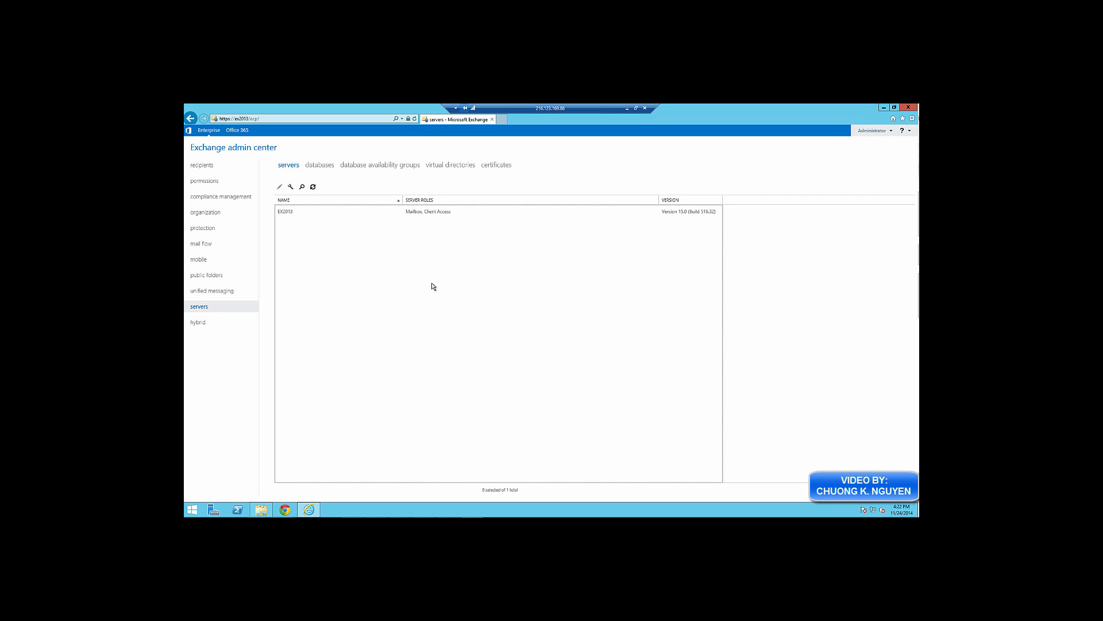
{"action": "left_click", "coordinate": [272, 119]}
{"action": "left_click", "coordinate": [271, 118]}
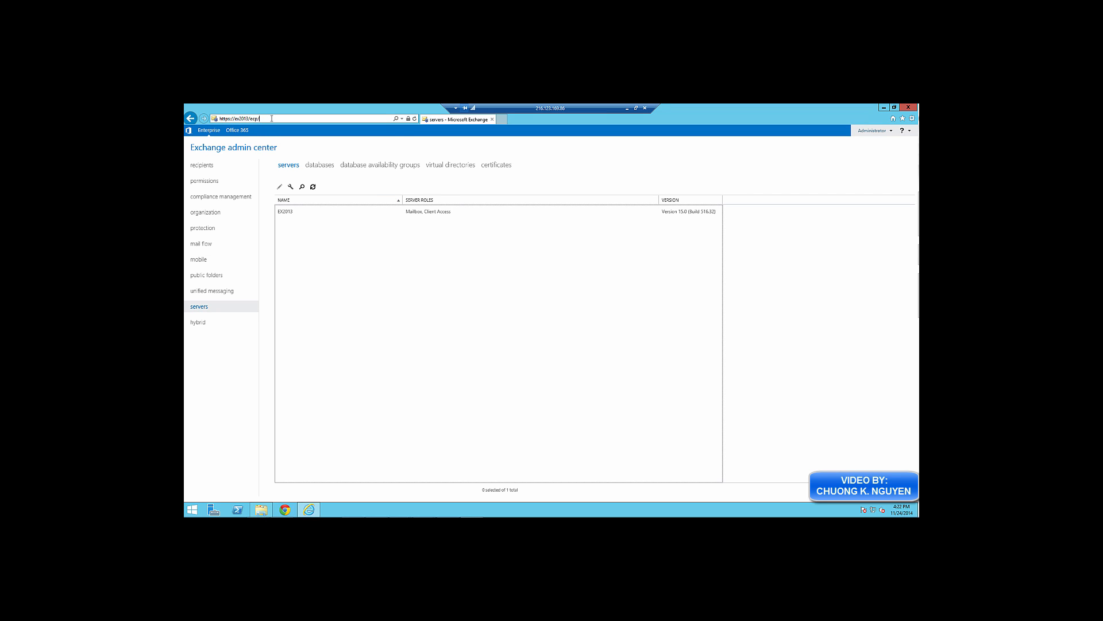
{"action": "key", "text": "BackSpace"}
{"action": "key", "text": "BackSpace"}
{"action": "key", "text": "BackSpace"}
{"action": "type", "text": "owa/"}
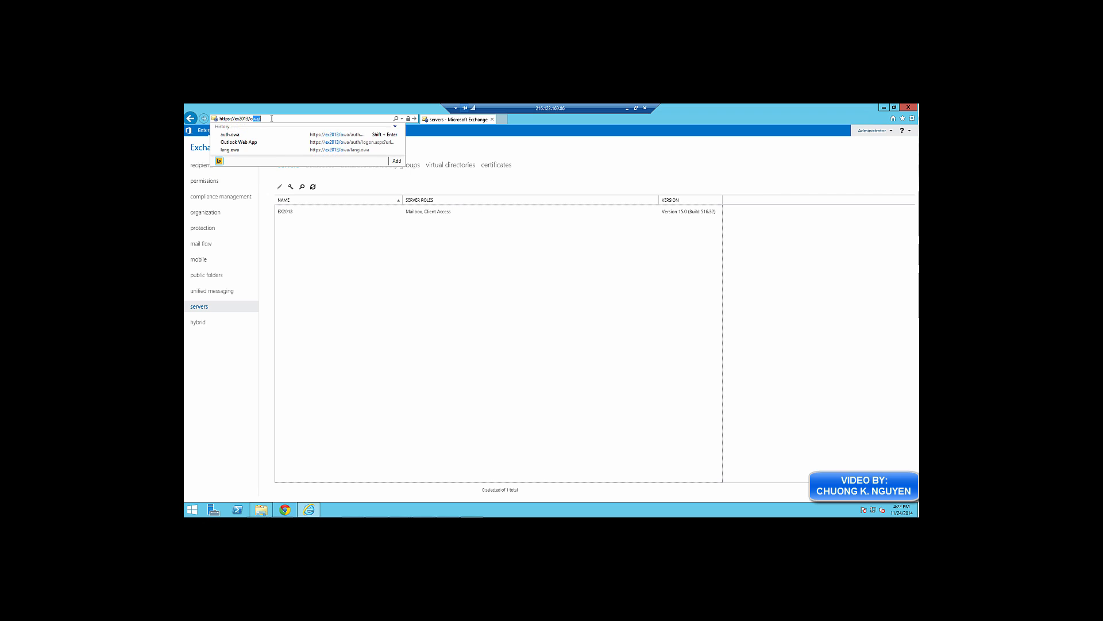
{"action": "key", "text": "Return"}
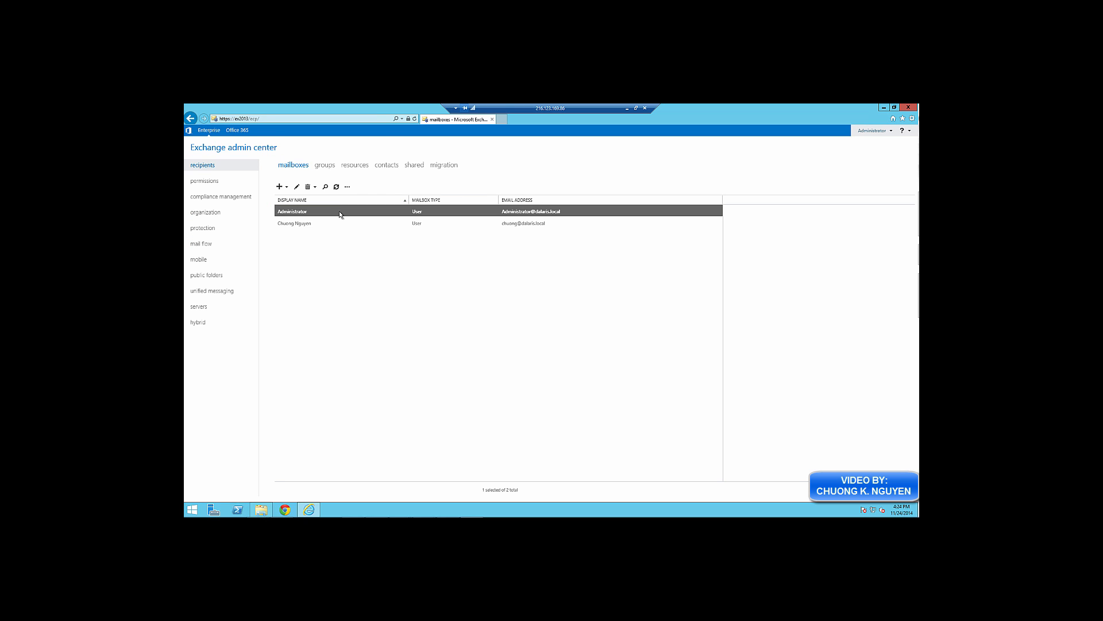
Add a dalaris.com SMTP address to the Administrator mailbox and save it
{"action": "double_click", "coordinate": [339, 214]}
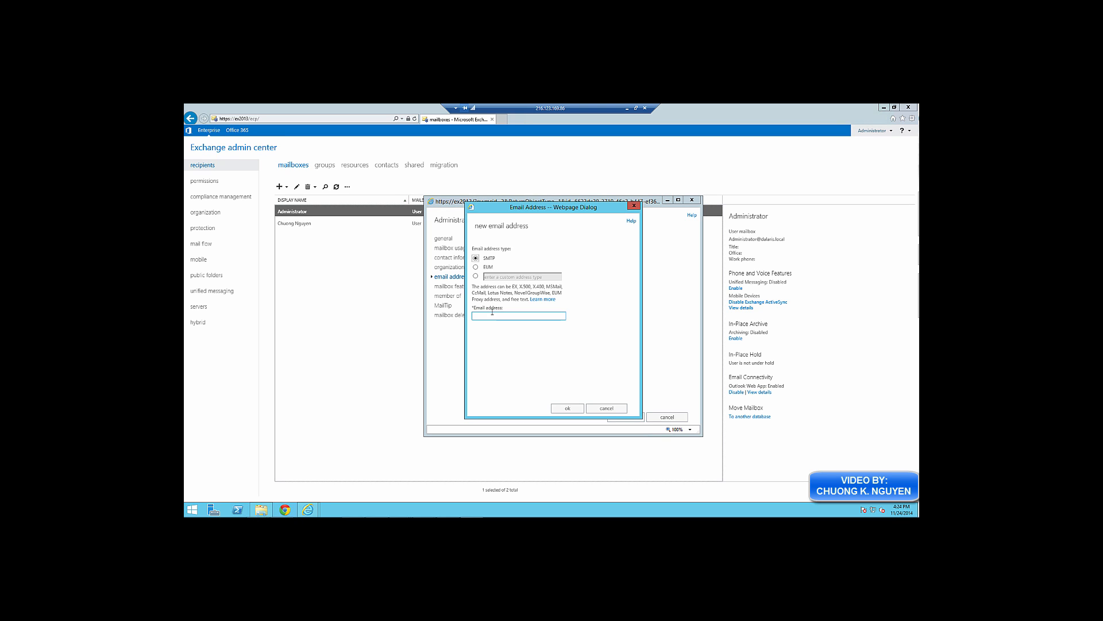
{"action": "left_click", "coordinate": [493, 315]}
{"action": "left_click", "coordinate": [566, 409]}
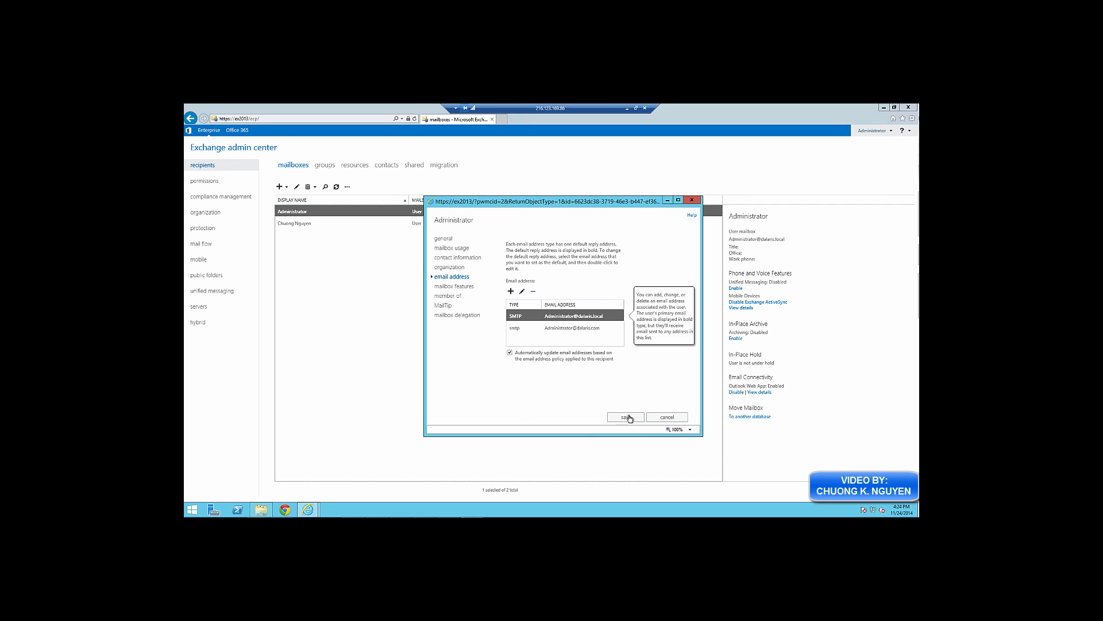
{"action": "left_click", "coordinate": [632, 419]}
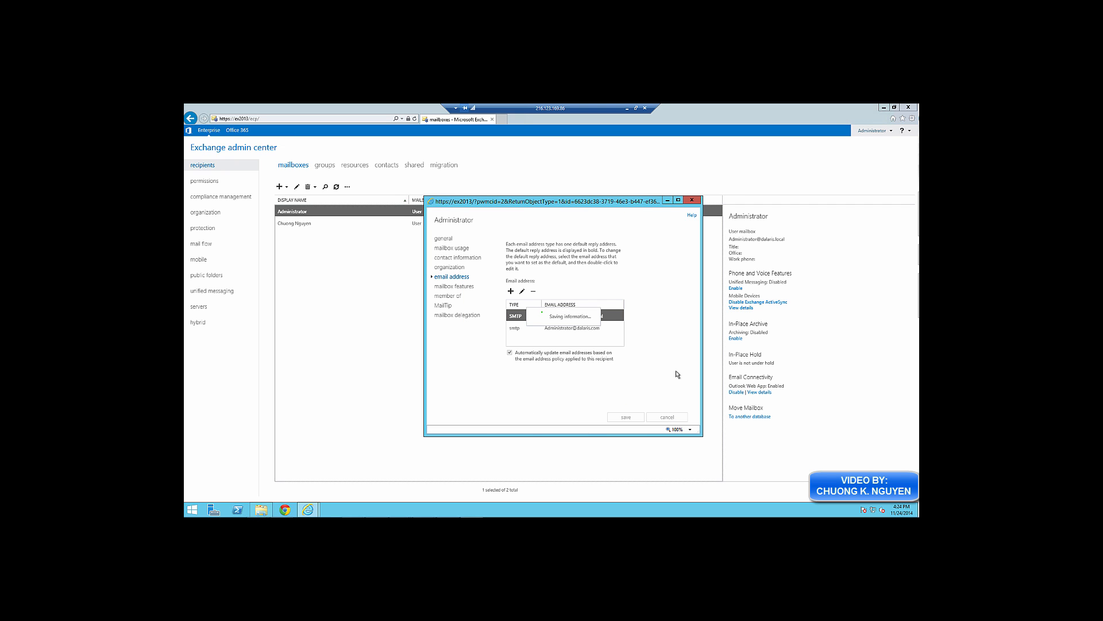
Add the second user's dalaris.com SMTP address to their mailbox and save it
{"action": "double_click", "coordinate": [414, 224]}
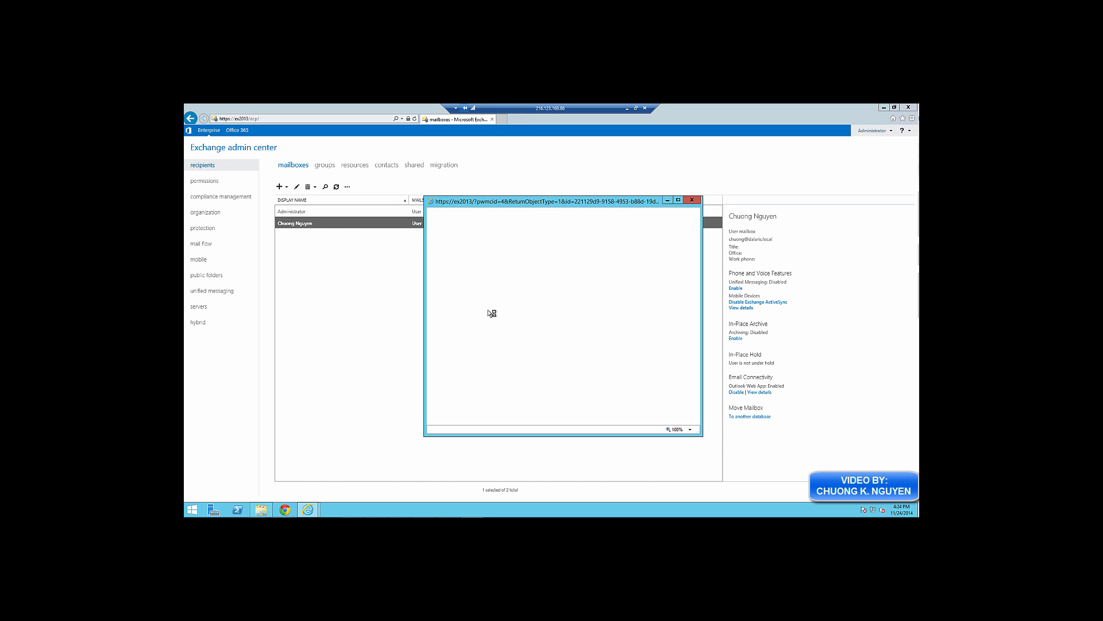
{"action": "left_click", "coordinate": [454, 277]}
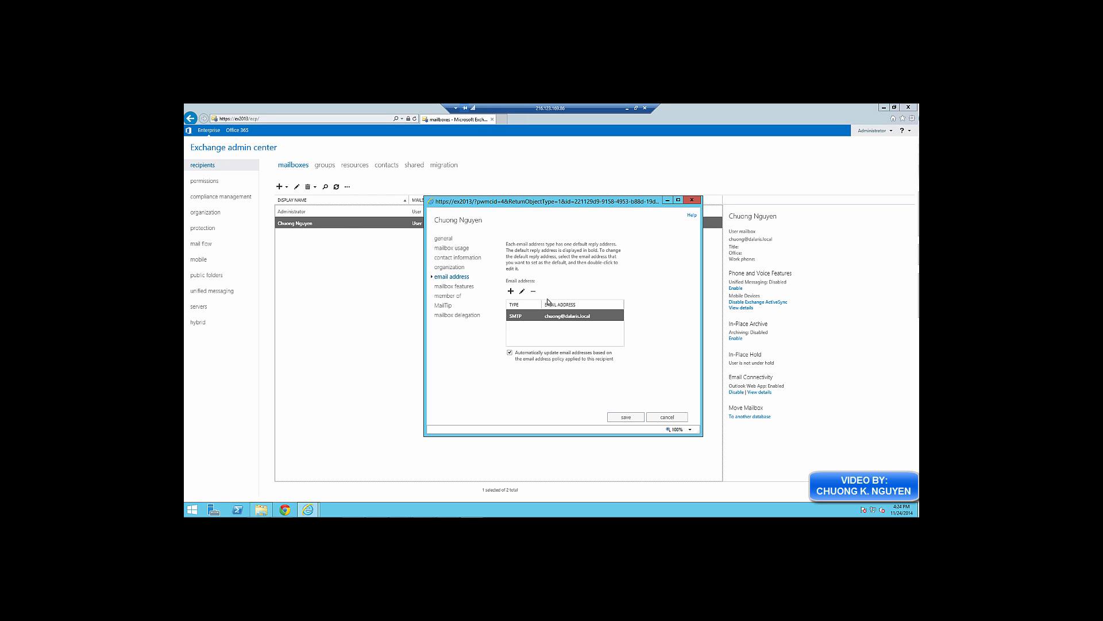
{"action": "left_click", "coordinate": [511, 293]}
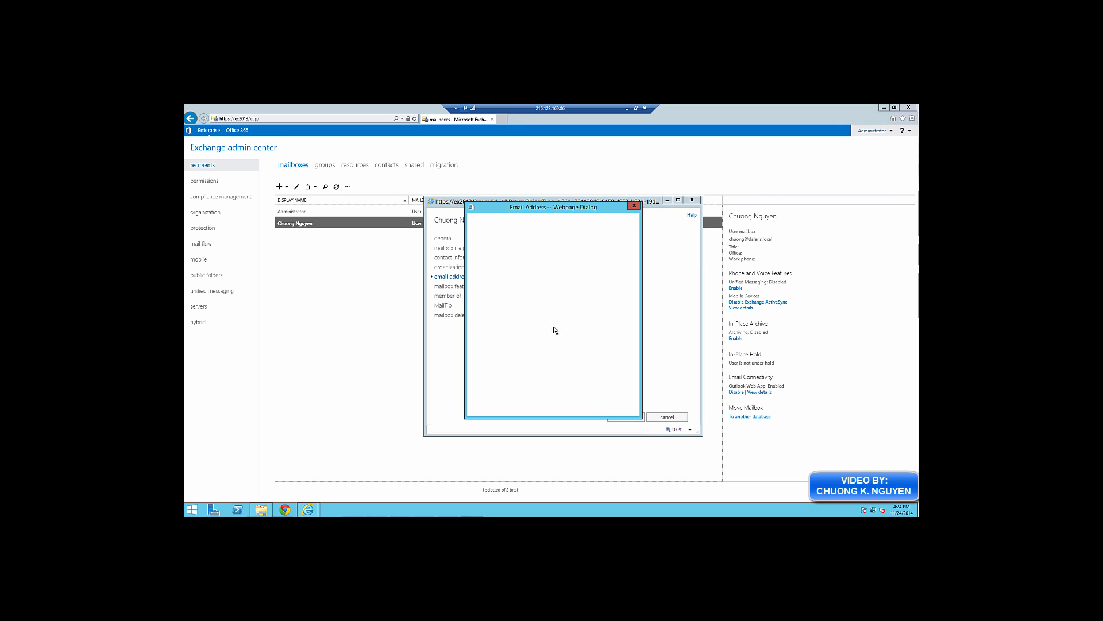
{"action": "left_click", "coordinate": [517, 315]}
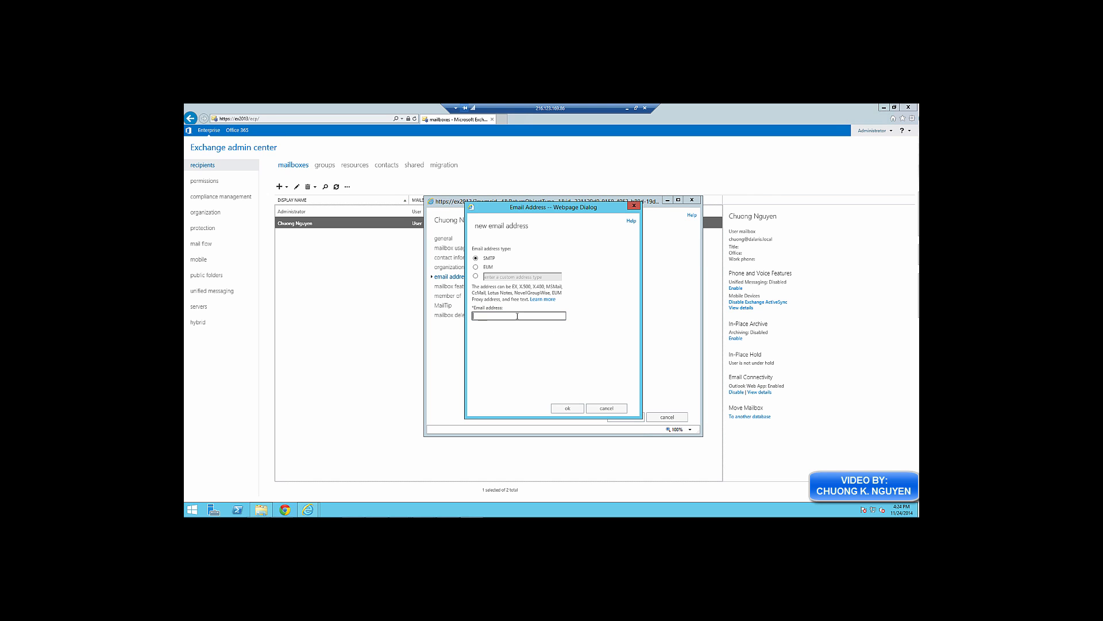
{"action": "left_click", "coordinate": [567, 408]}
{"action": "left_click", "coordinate": [626, 417]}
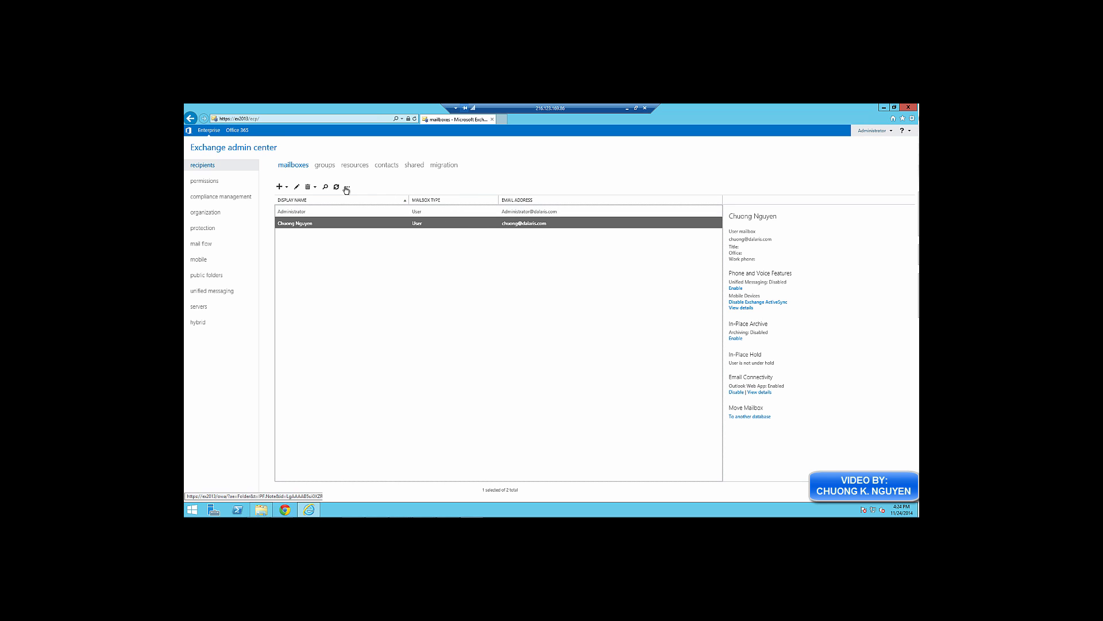
{"action": "left_click", "coordinate": [259, 120]}
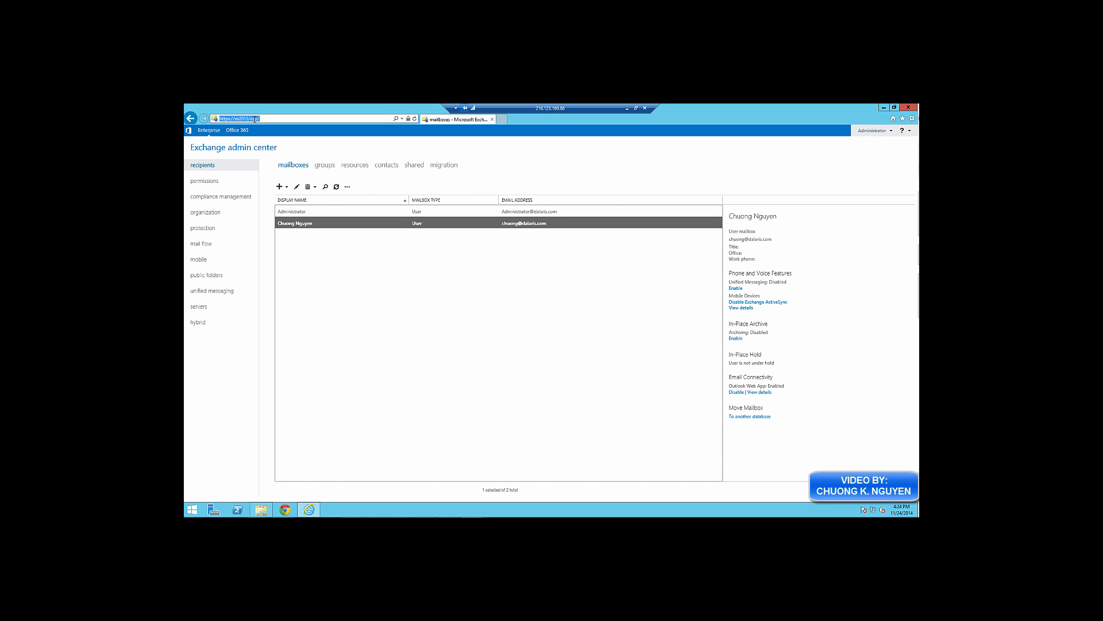
In Outlook Web App, send 'Test Mail' with body 'Test internal mail' to both dalaris.com mailboxes
{"action": "left_click_drag", "start_coordinate": [251, 119], "coordinate": [285, 119]}
{"action": "type", "text": "owa/"}
{"action": "key", "text": "Return"}
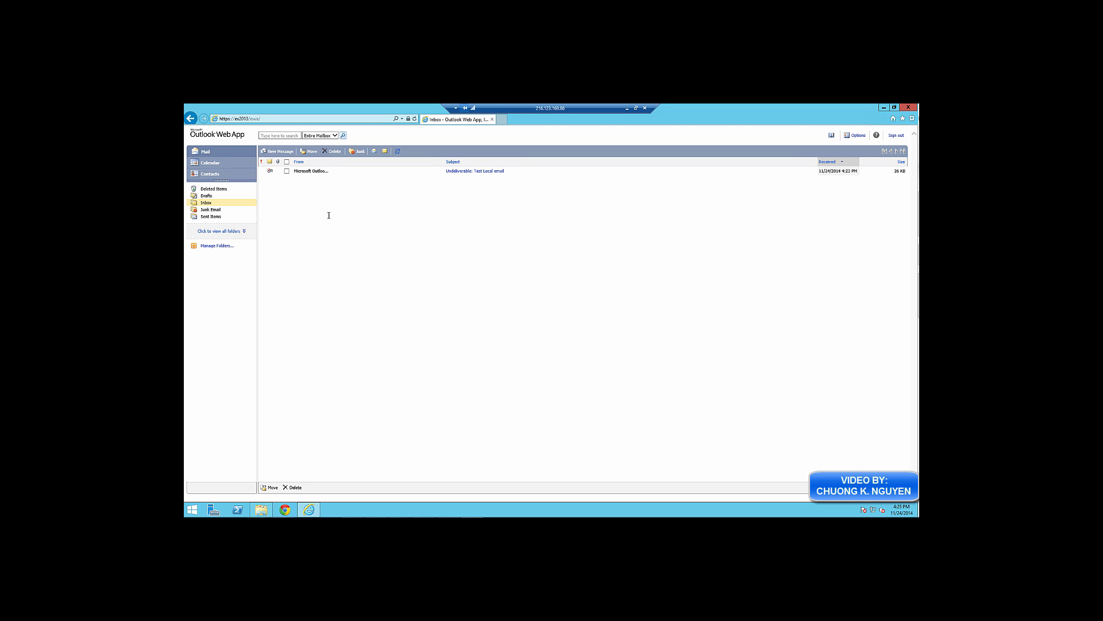
{"action": "left_click", "coordinate": [276, 151]}
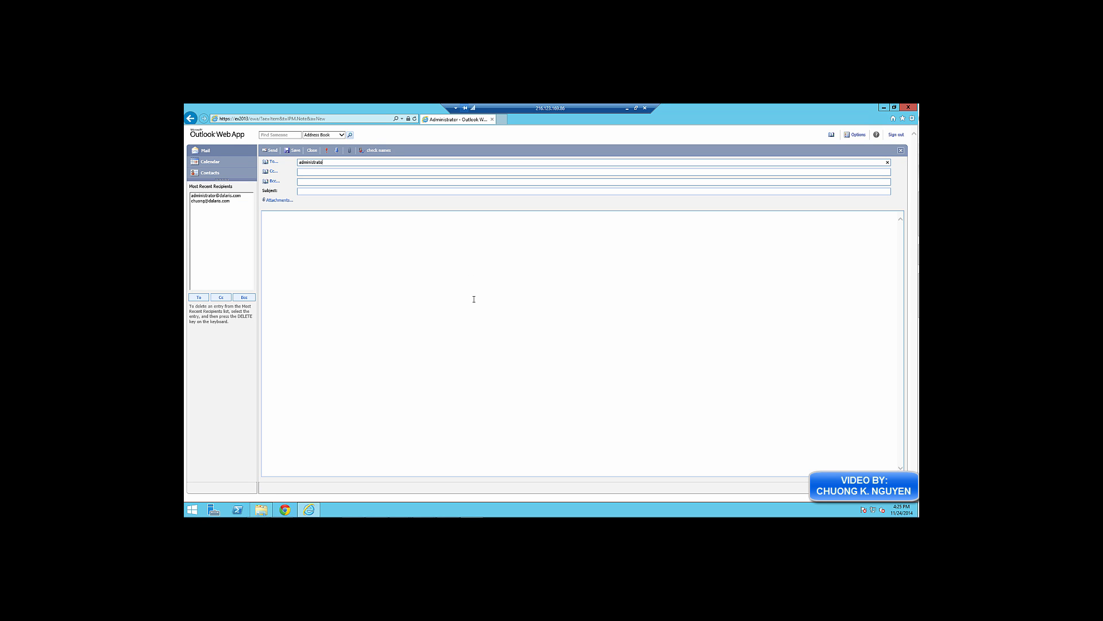
{"action": "key", "text": "Tab"}
{"action": "key", "text": "Tab"}
{"action": "key", "text": "Tab"}
{"action": "key", "text": "Tab"}
{"action": "type", "text": "Test Mail"}
{"action": "key", "text": "Tab"}
{"action": "key", "text": "Tab"}
{"action": "type", "text": "Test internal mail"}
{"action": "left_click", "coordinate": [269, 151]}
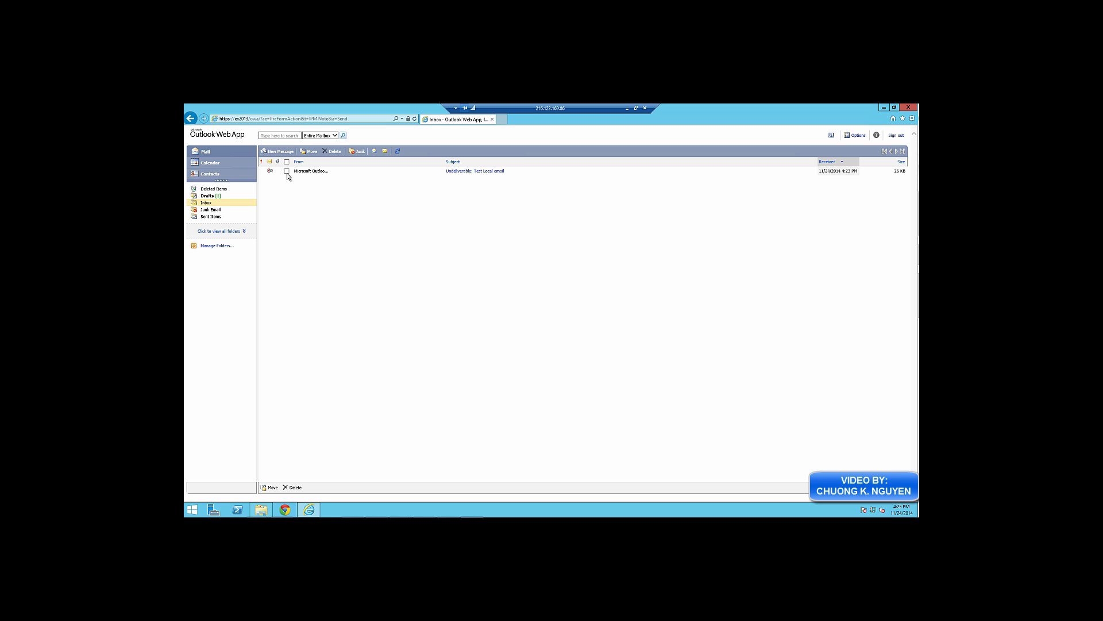
Delete the undeliverable notice, open the Test Mail flow message, and sign out
{"action": "left_click", "coordinate": [287, 171]}
{"action": "left_click", "coordinate": [331, 151]}
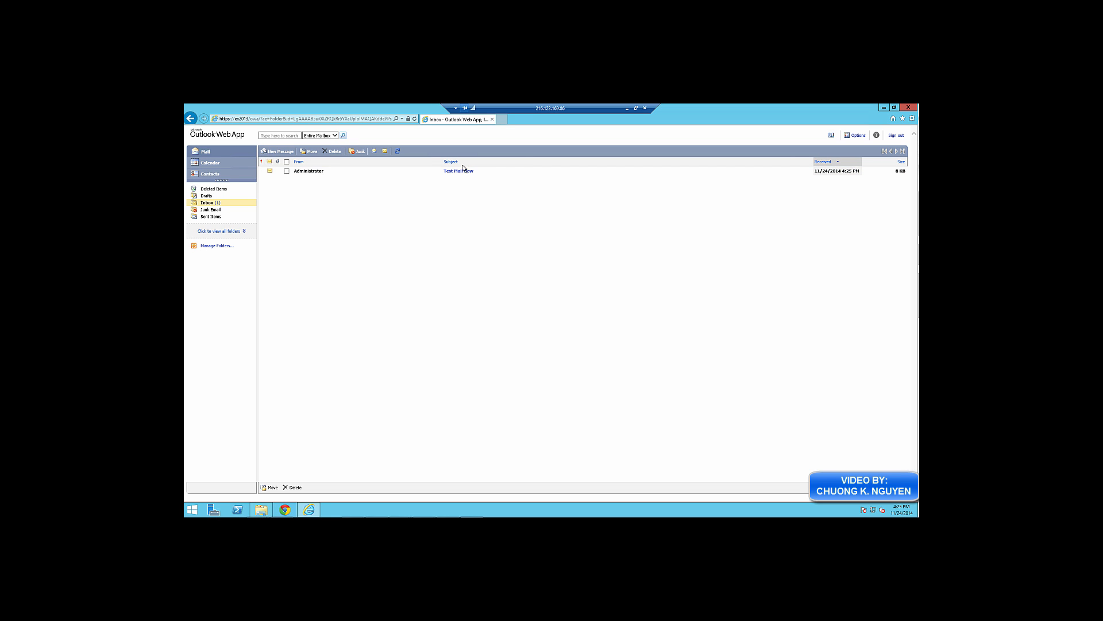
{"action": "left_click", "coordinate": [462, 171]}
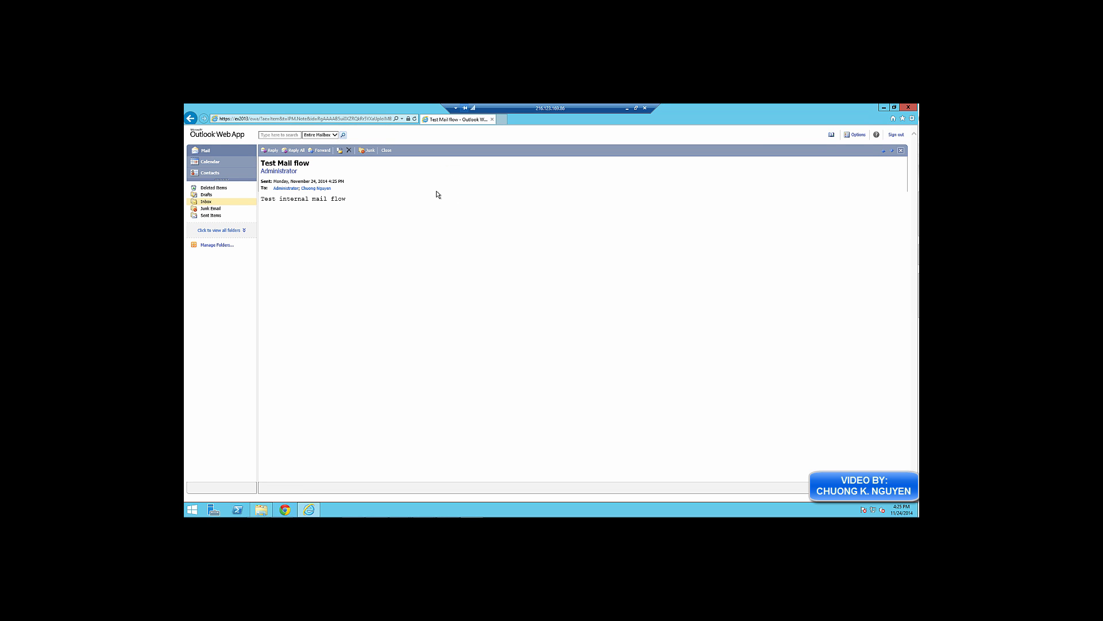
{"action": "left_click", "coordinate": [896, 134]}
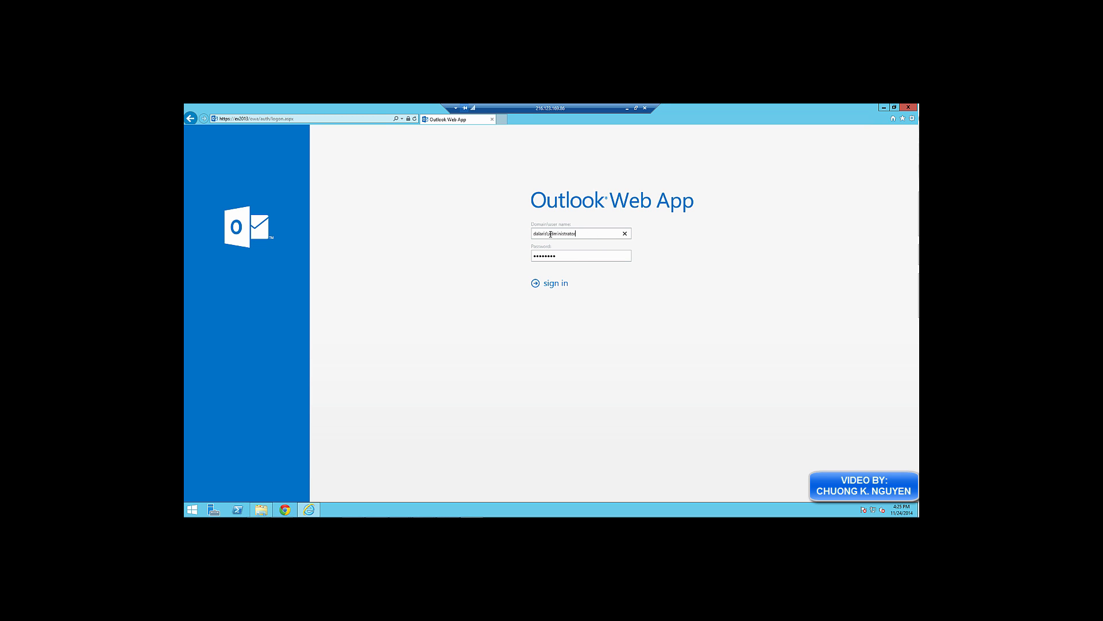
Sign in to Outlook Web App as the second user and save the language and time zone
{"action": "left_click_drag", "start_coordinate": [550, 234], "coordinate": [602, 233]}
{"action": "key", "text": "BackSpace"}
{"action": "type", "text": "chuong"}
{"action": "key", "text": "Tab"}
{"action": "type", "text": "P"}
{"action": "key", "text": "Return"}
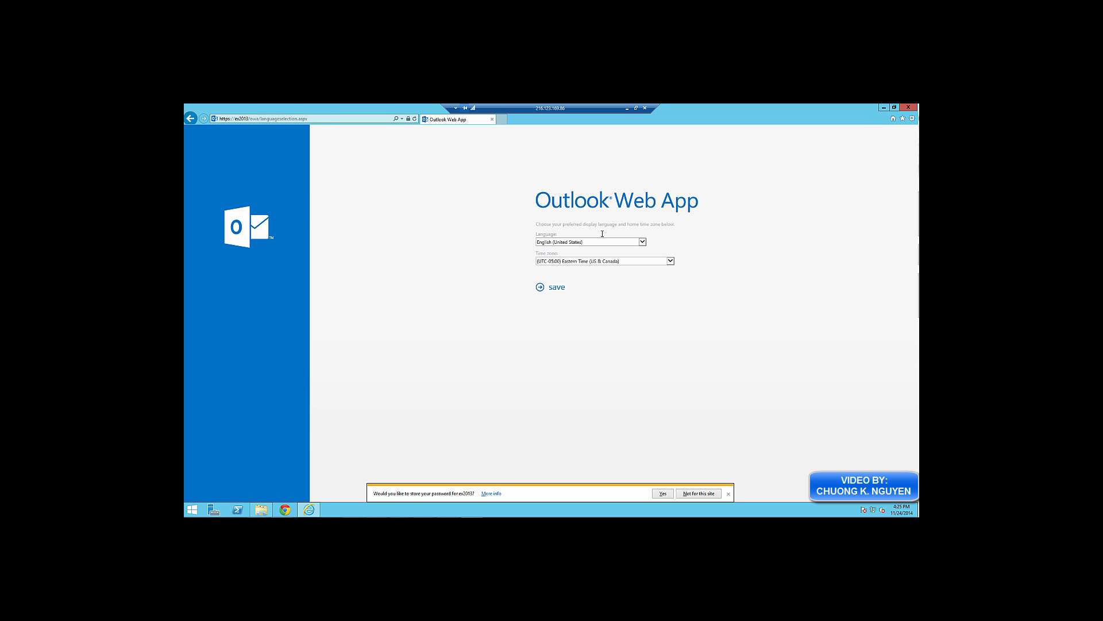
{"action": "left_click", "coordinate": [557, 287]}
{"action": "left_click", "coordinate": [698, 493]}
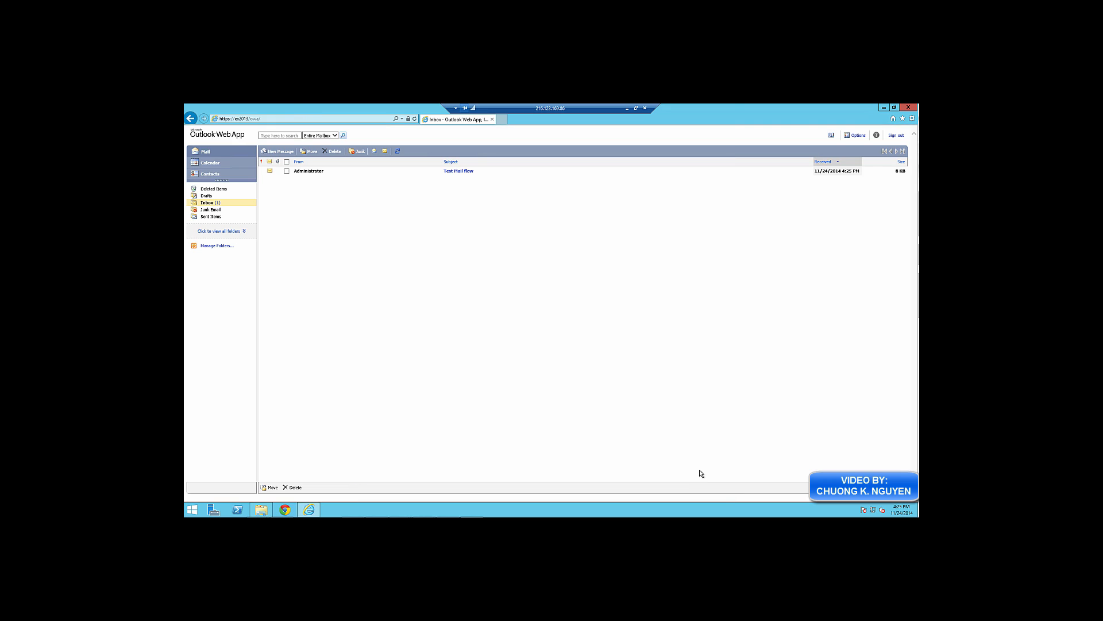
Reply all to the Test Mail flow message with 'Received'
{"action": "left_click", "coordinate": [465, 171]}
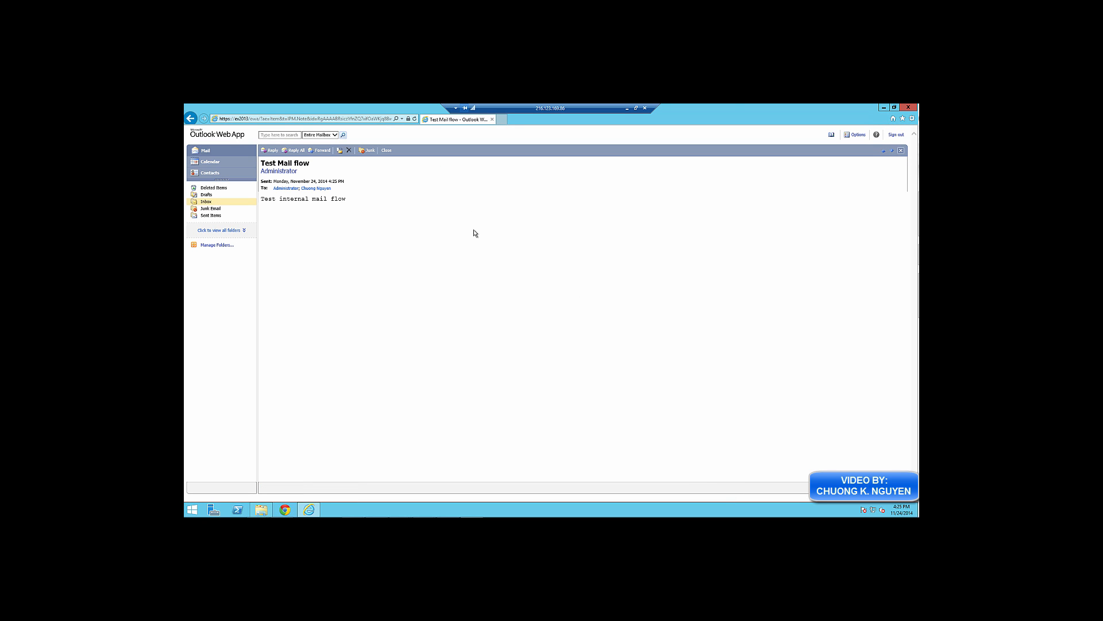
{"action": "left_click", "coordinate": [293, 150]}
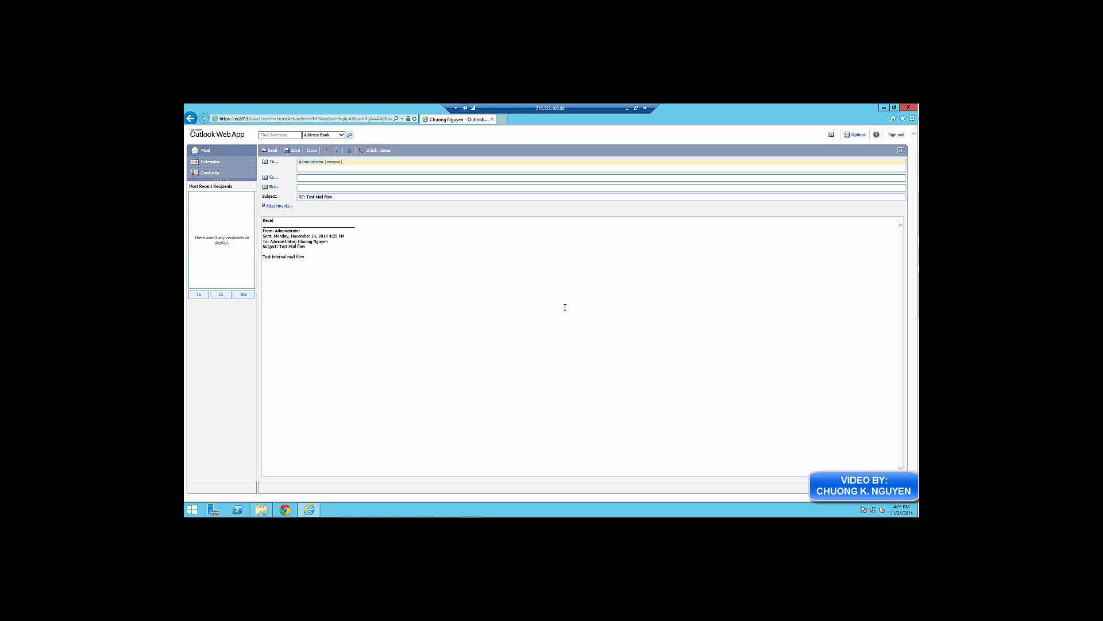
{"action": "left_click", "coordinate": [272, 152]}
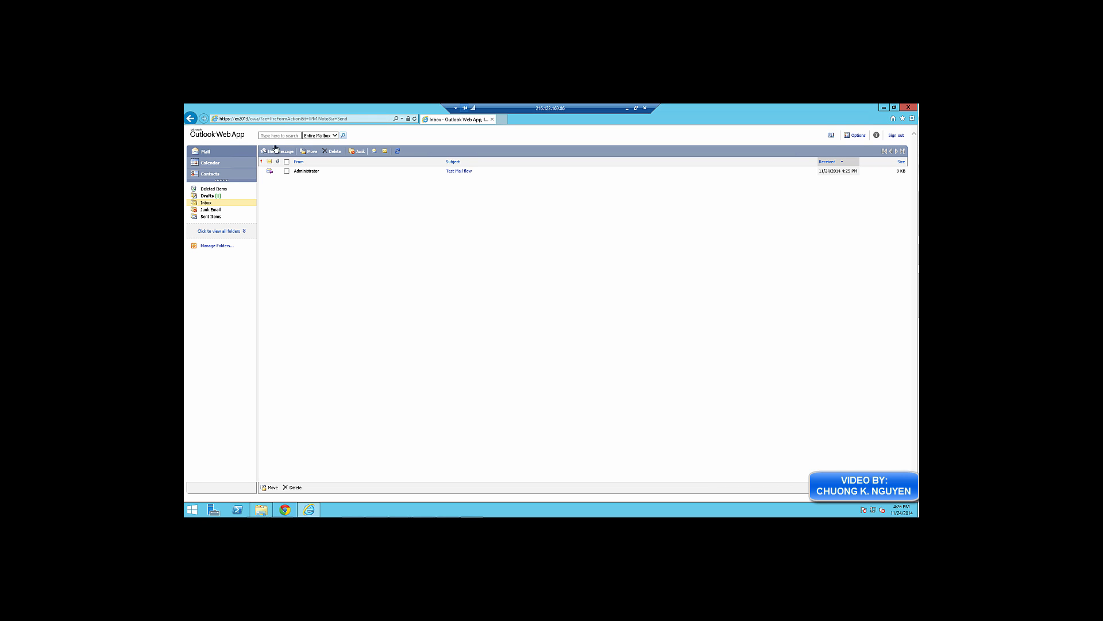
{"action": "left_click", "coordinate": [266, 120]}
{"action": "left_click_drag", "start_coordinate": [261, 120], "coordinate": [356, 120]}
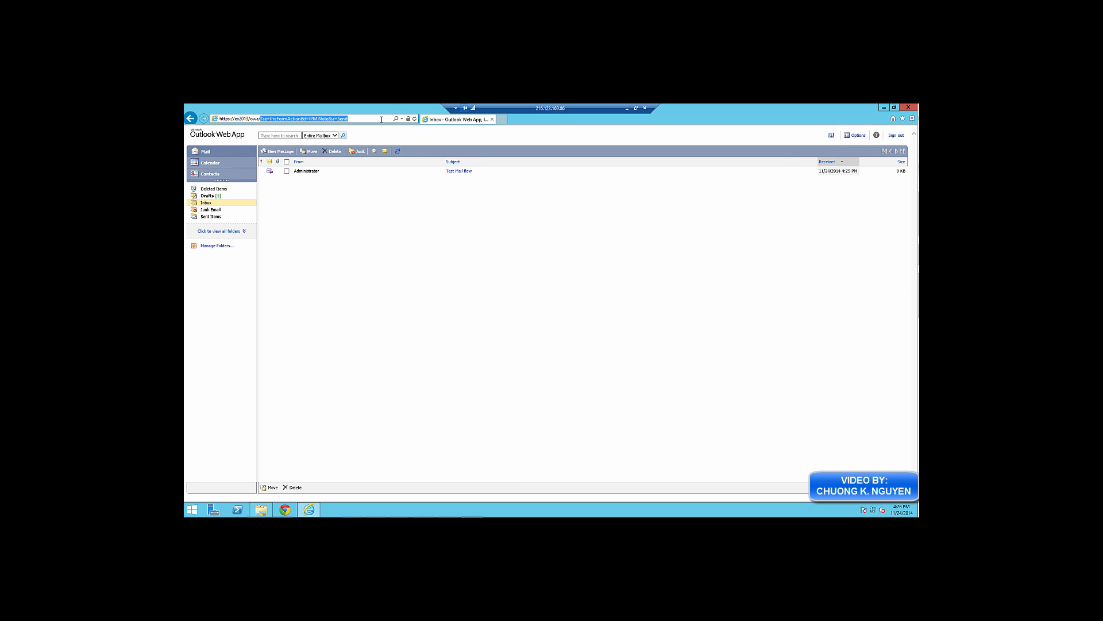
Switch back to the administrator account and open the 'RE: Test Mail flow' reply reading 'Received'
{"action": "left_click", "coordinate": [897, 135]}
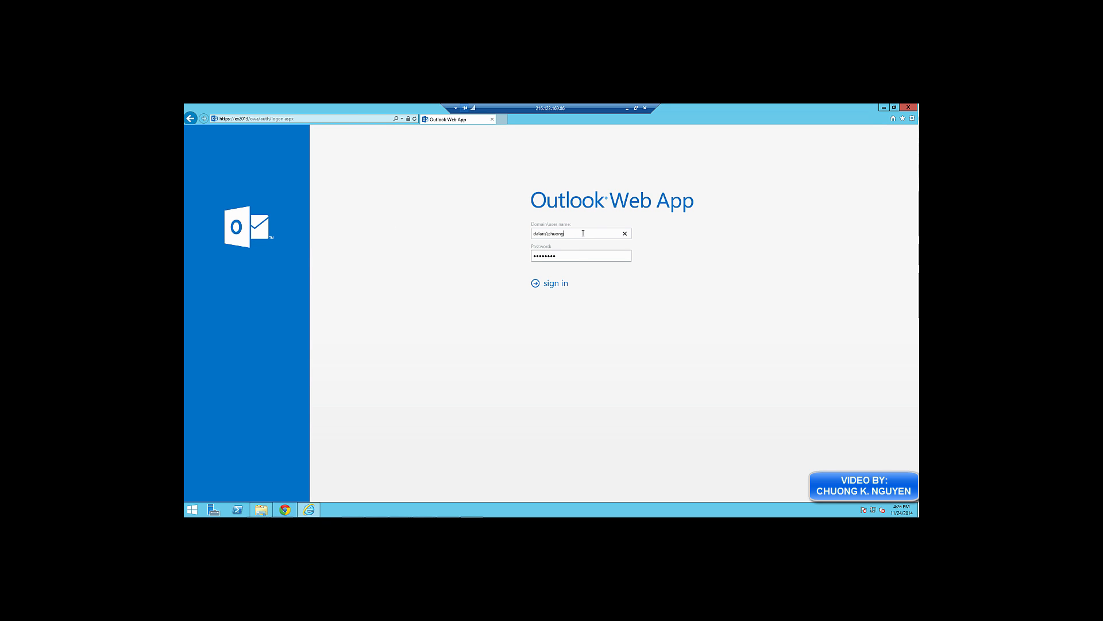
{"action": "double_click", "coordinate": [553, 234]}
{"action": "type", "text": "administr"}
{"action": "key", "text": "Down"}
{"action": "key", "text": "Tab"}
{"action": "left_click", "coordinate": [563, 285]}
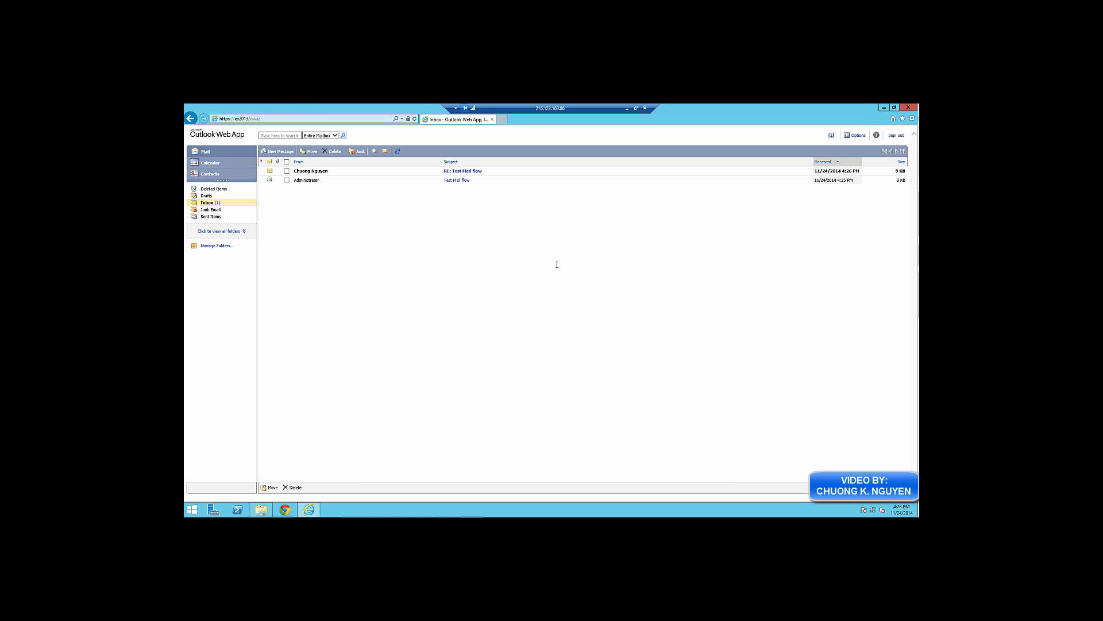
{"action": "left_click", "coordinate": [474, 171]}
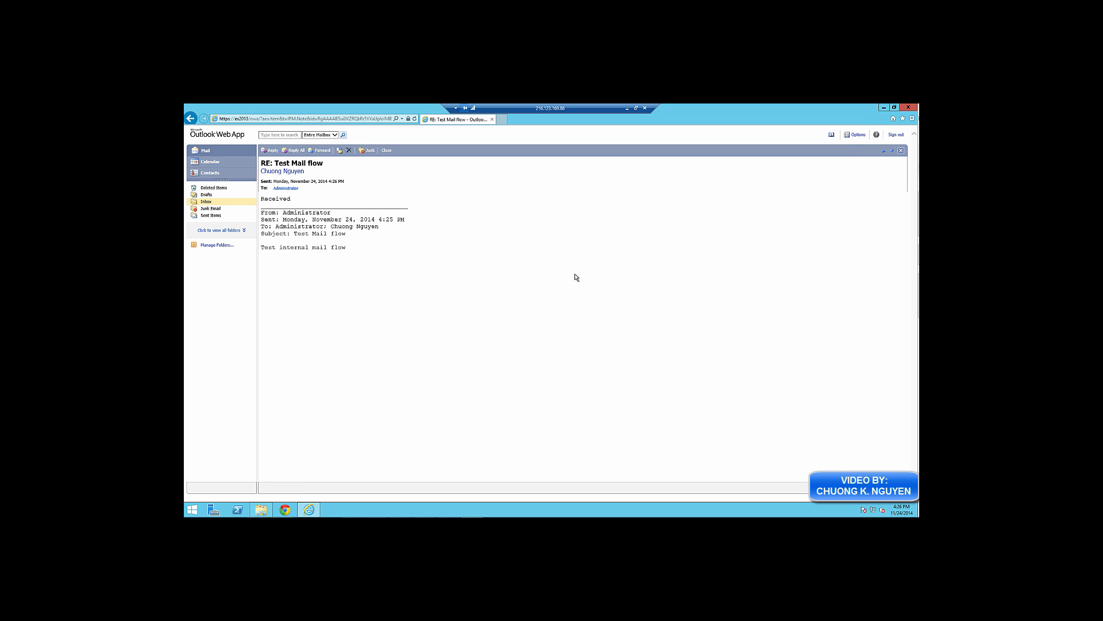